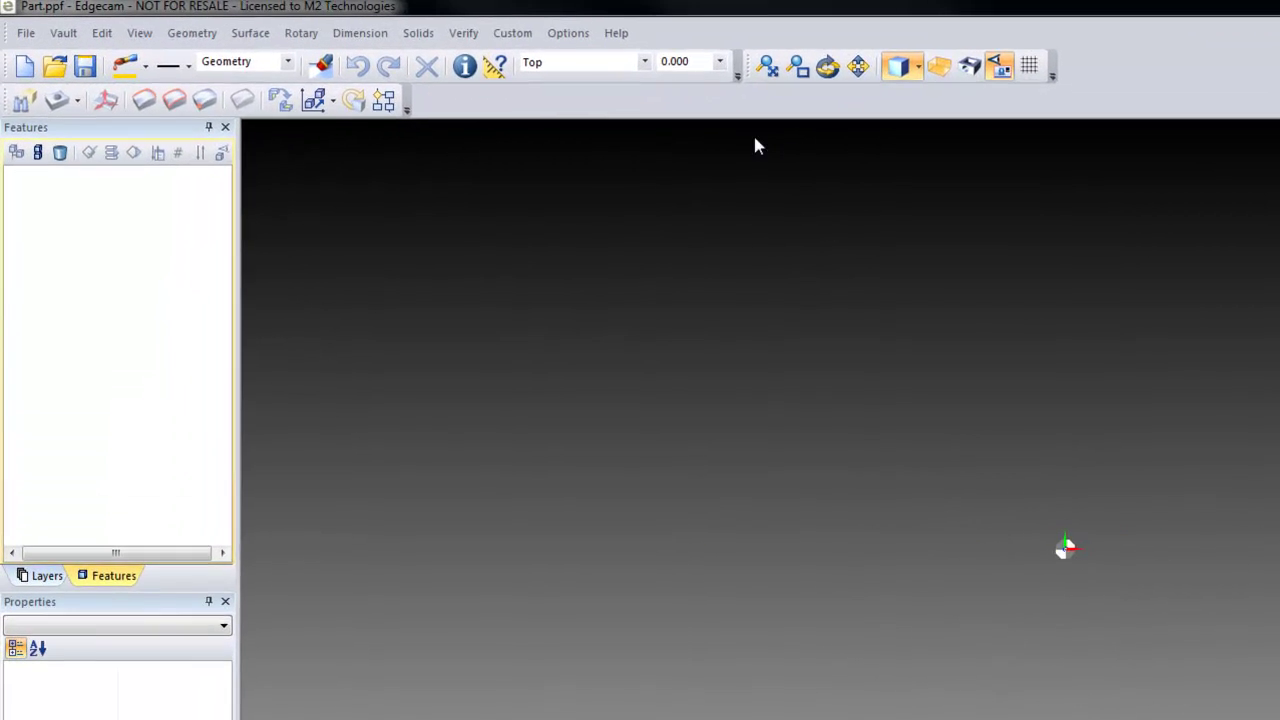
Load the Turn Profile's default.config layout from the Options > Profiles menu.
{"action": "left_click", "coordinate": [569, 36]}
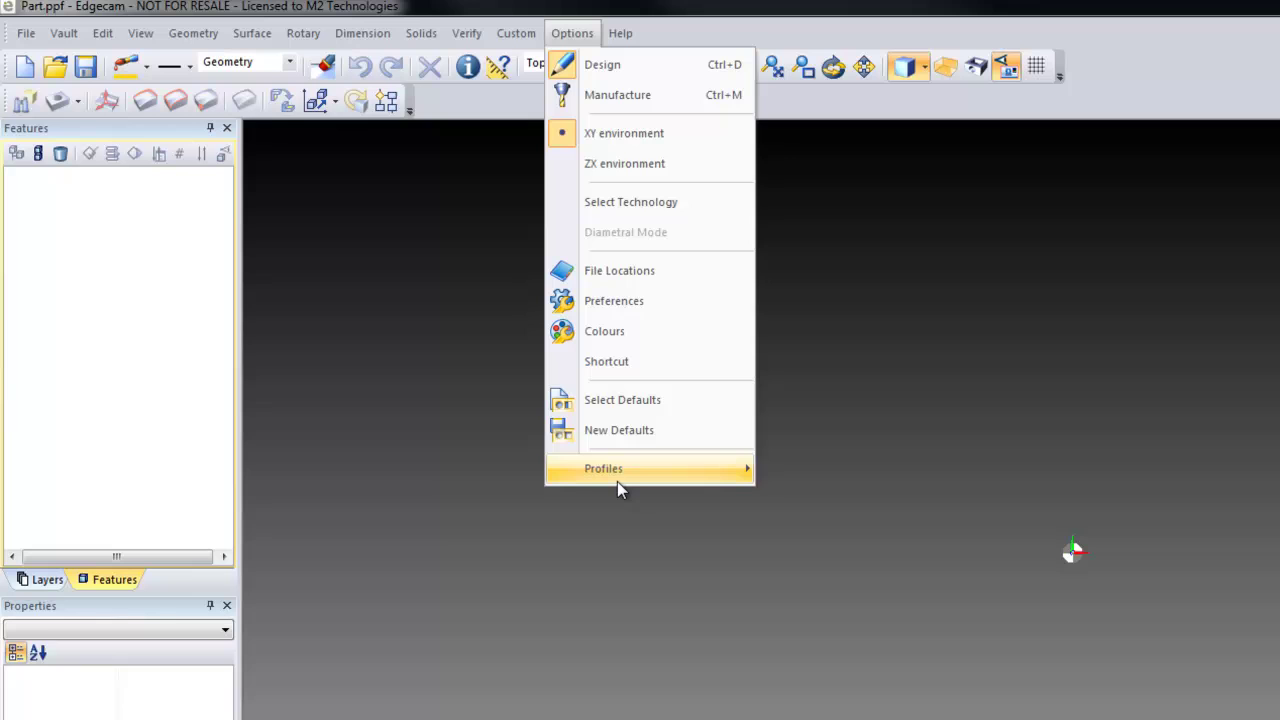
{"action": "mouse_move", "coordinate": [618, 478]}
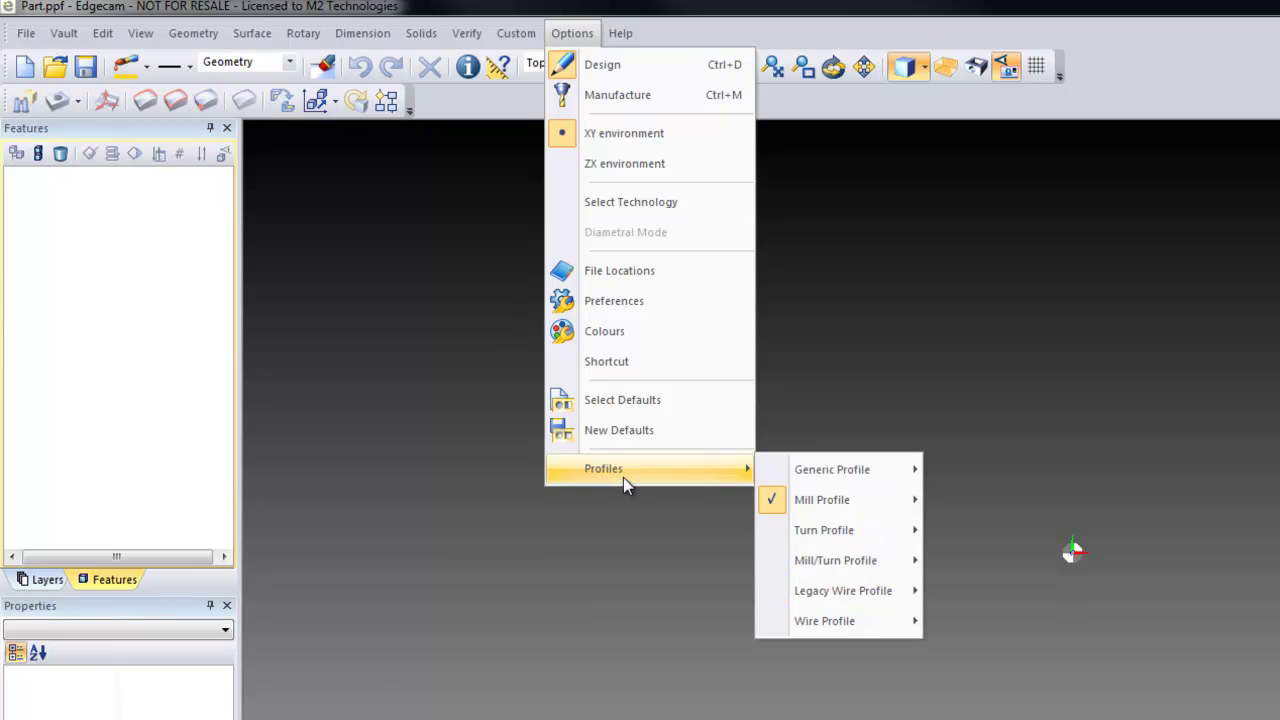
{"action": "mouse_move", "coordinate": [835, 509]}
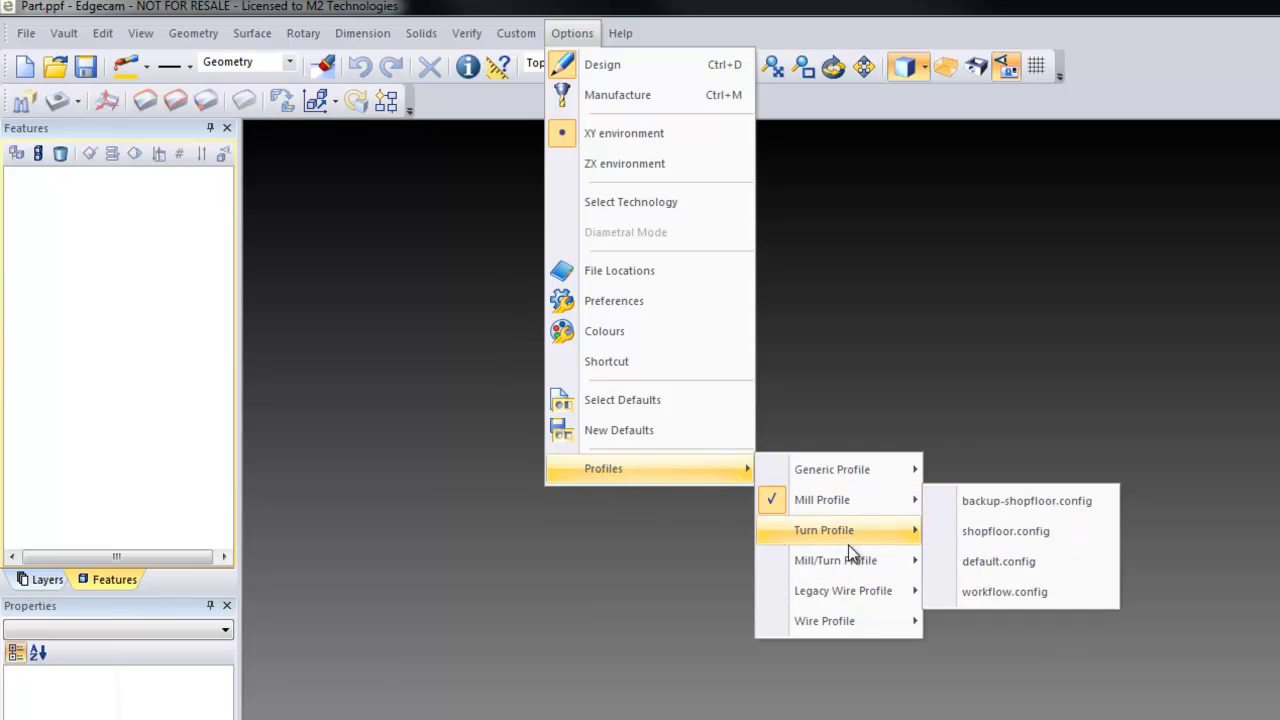
{"action": "mouse_move", "coordinate": [848, 560]}
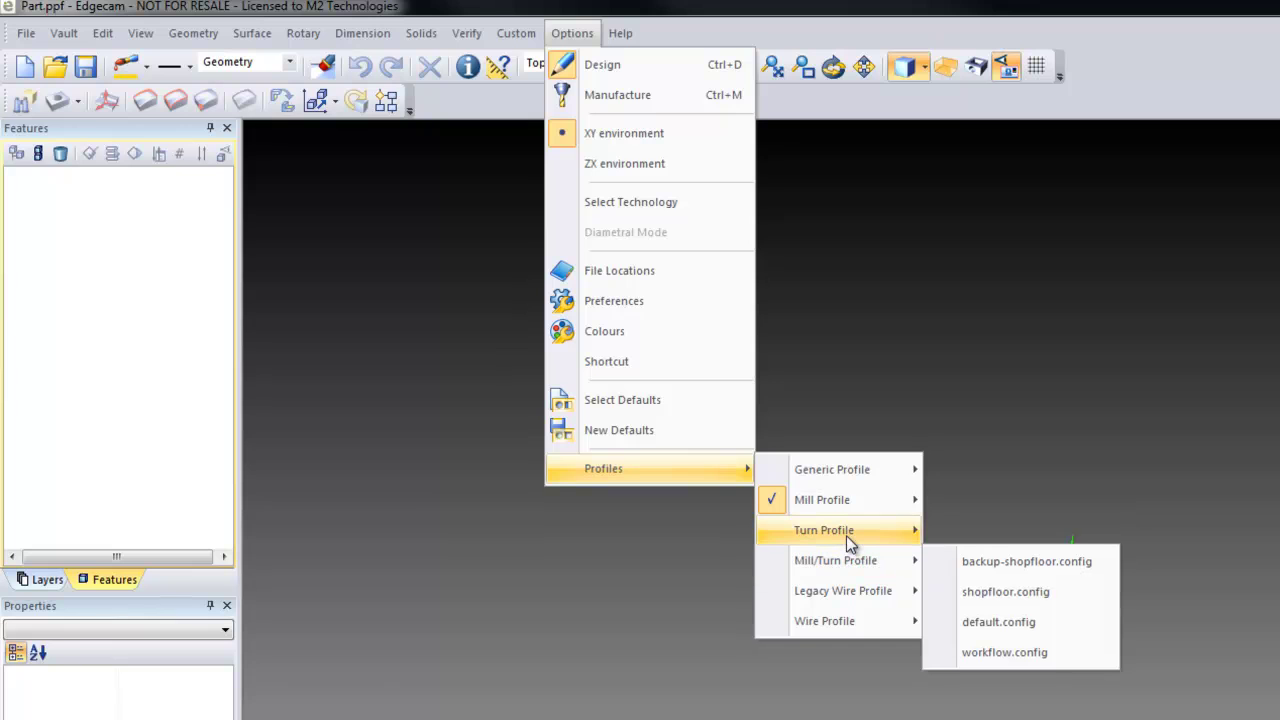
{"action": "mouse_move", "coordinate": [846, 534]}
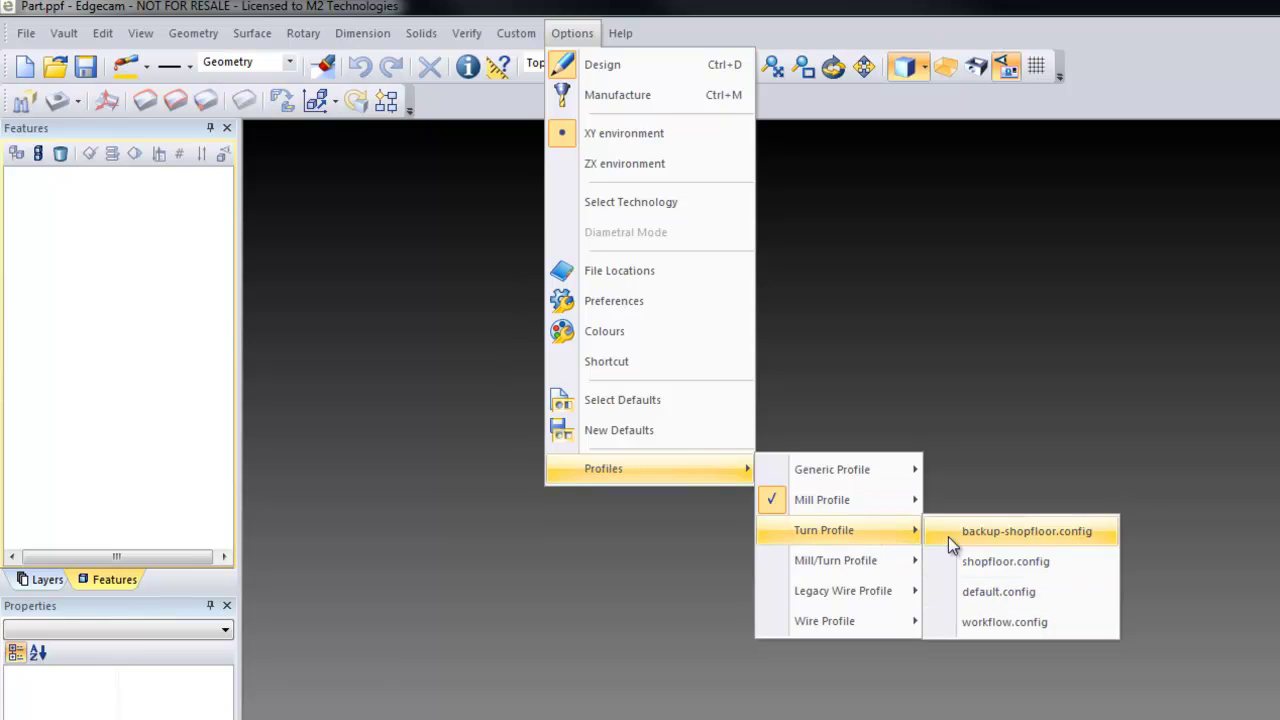
{"action": "left_click", "coordinate": [1023, 593]}
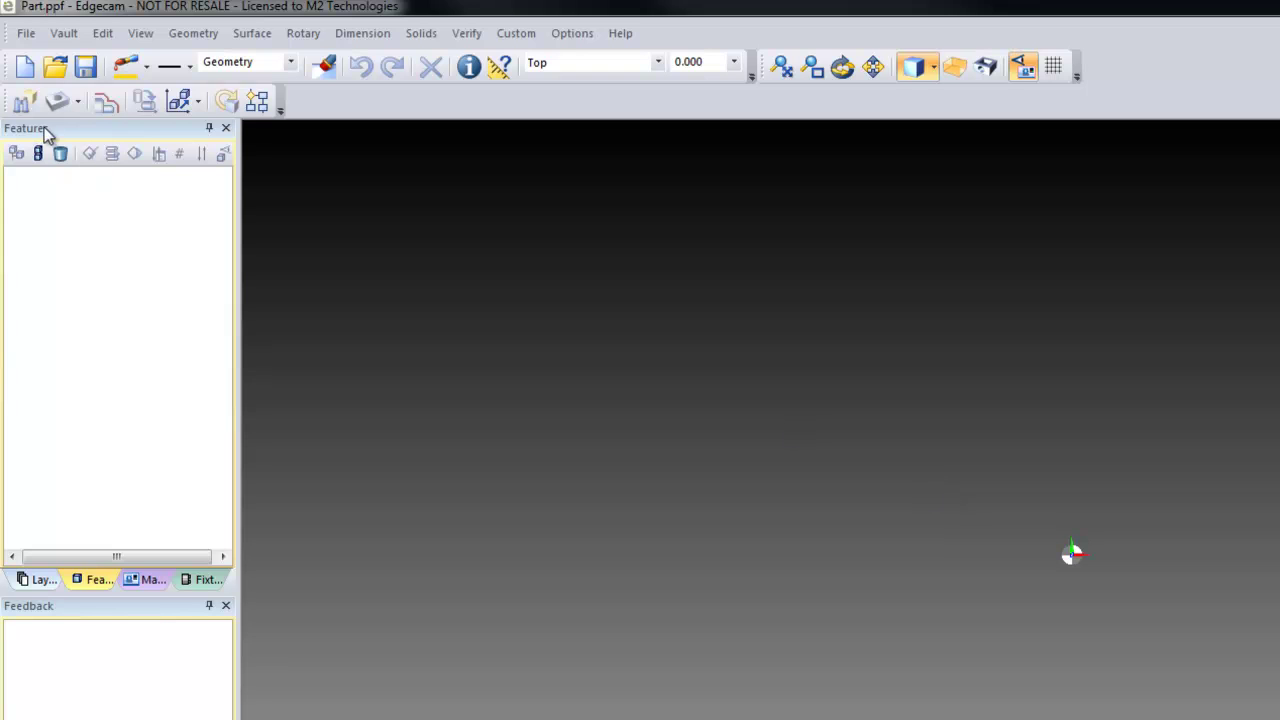
Float the Solids toolbar, close the Display toolbar, and drag the Features panel to the right edge.
{"action": "left_click_drag", "start_coordinate": [6, 101], "coordinate": [596, 303]}
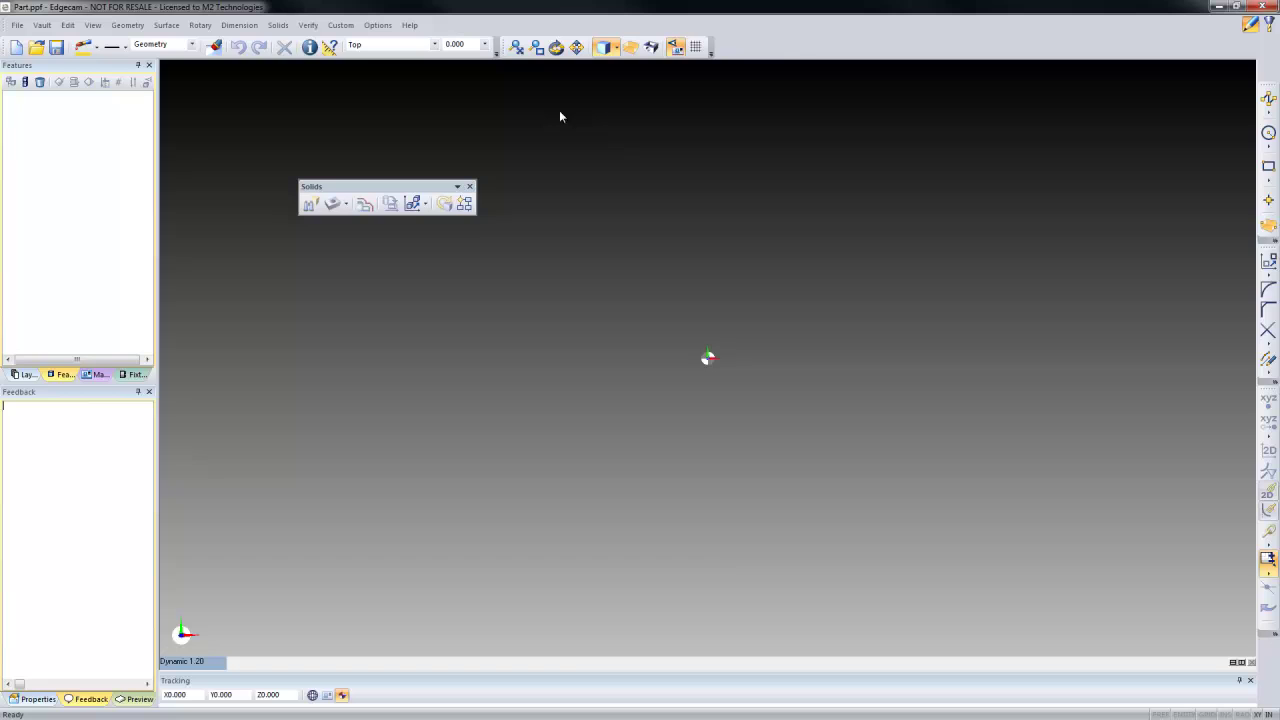
{"action": "left_click_drag", "start_coordinate": [502, 47], "coordinate": [604, 134]}
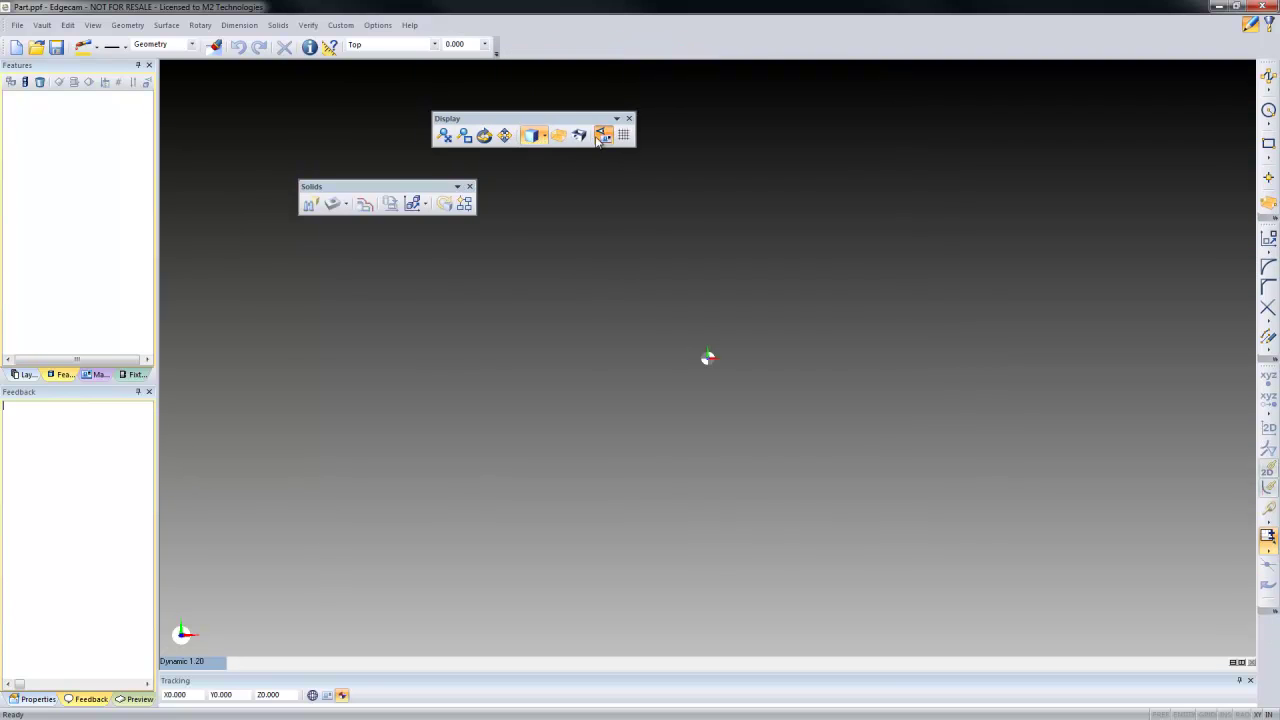
{"action": "left_click", "coordinate": [629, 118]}
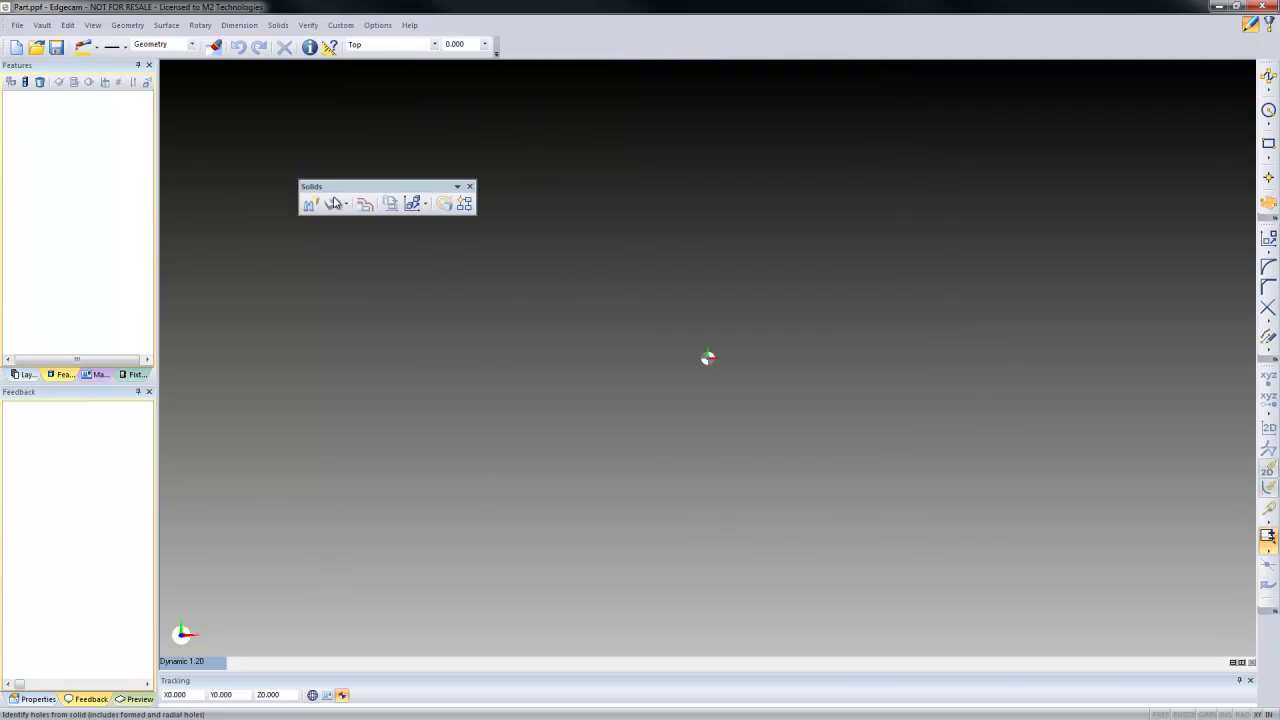
{"action": "left_click_drag", "start_coordinate": [91, 72], "coordinate": [1246, 390]}
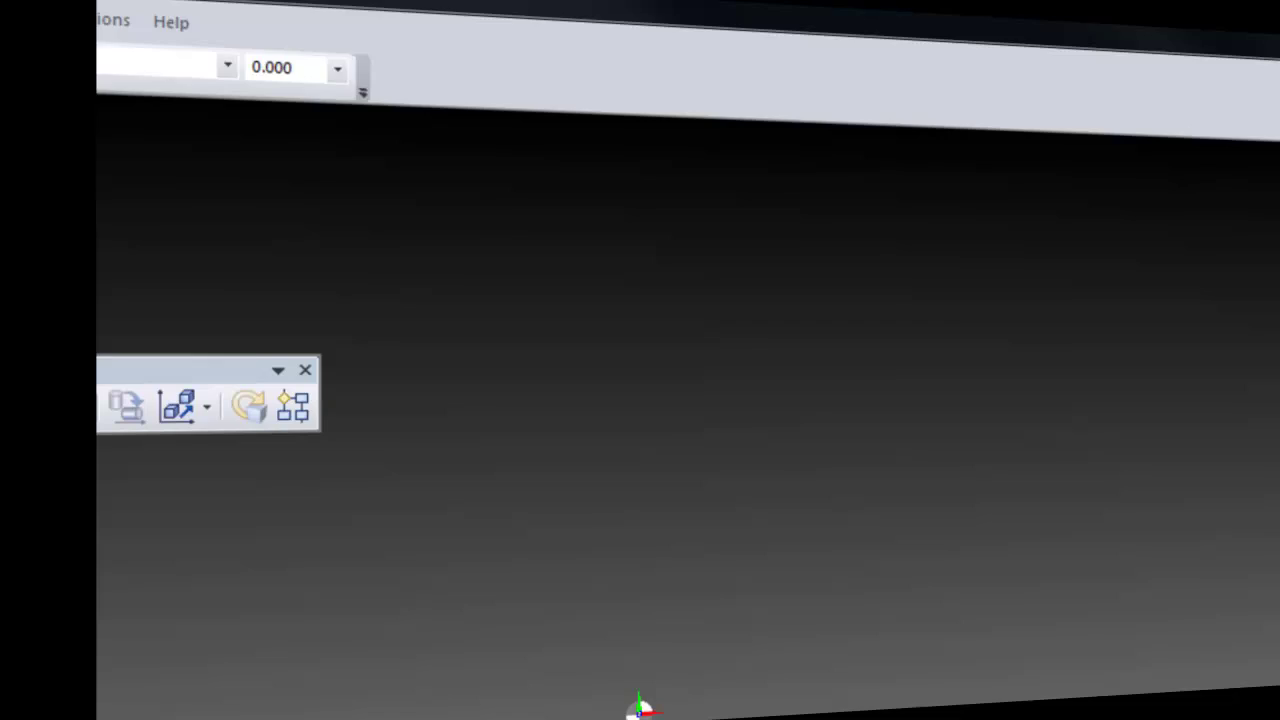
Open the Customise dialog on its Configurations tab from the toolbar area's context menu.
{"action": "right_click", "coordinate": [885, 62]}
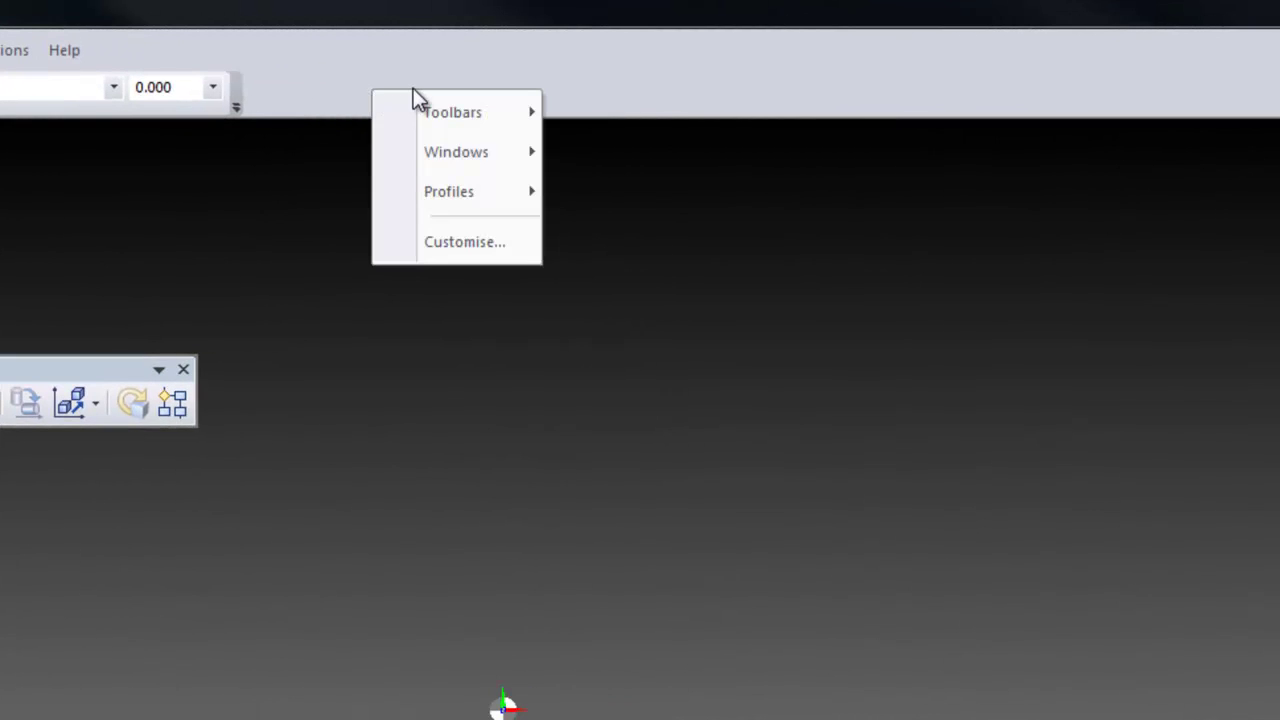
{"action": "mouse_move", "coordinate": [477, 199]}
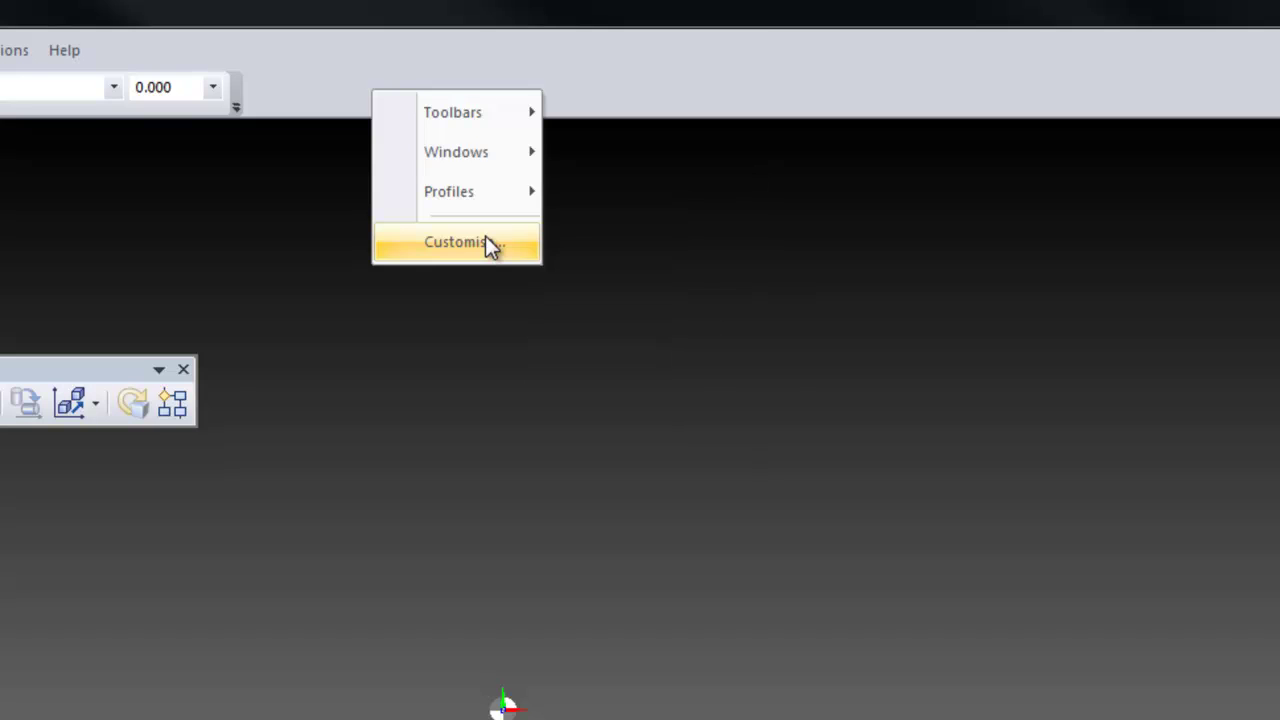
{"action": "left_click", "coordinate": [487, 242]}
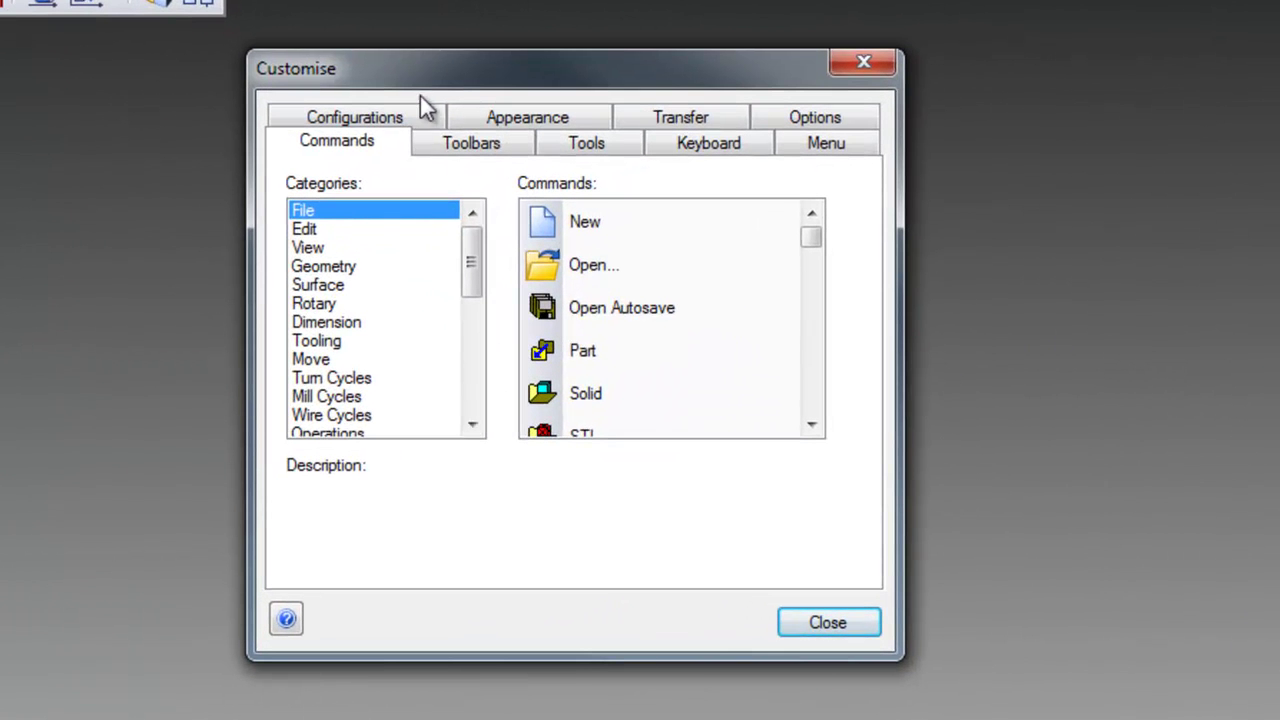
{"action": "left_click", "coordinate": [386, 119]}
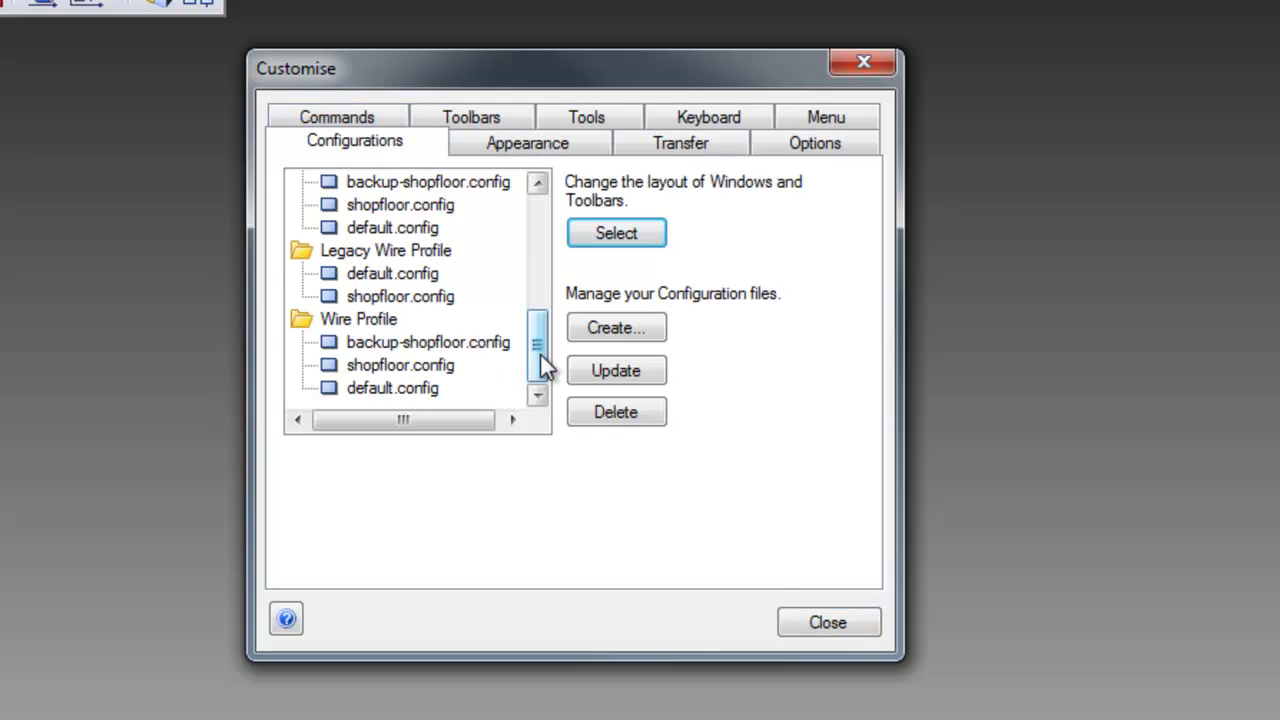
Collapse the Generic, Mill, Mill/Turn, Legacy Wire and Wire profiles, leaving Turn Profile expanded.
{"action": "left_click_drag", "start_coordinate": [540, 355], "coordinate": [540, 195]}
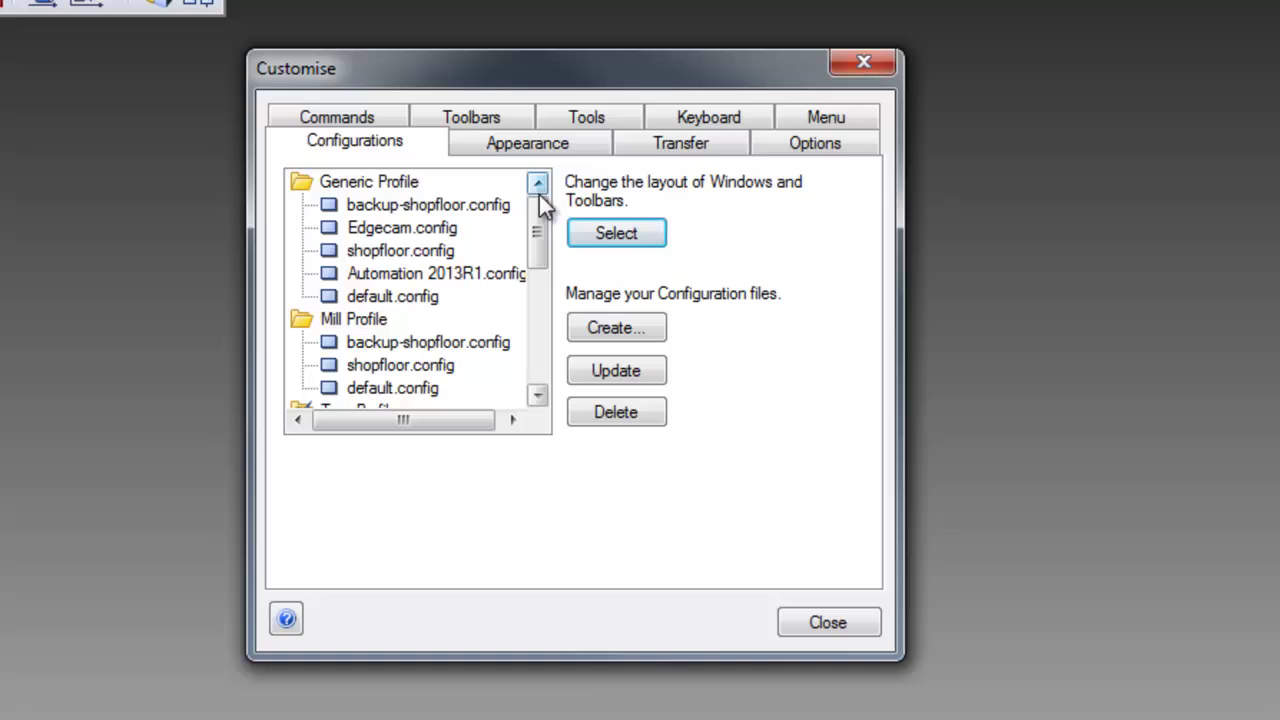
{"action": "double_click", "coordinate": [386, 184]}
{"action": "left_click", "coordinate": [366, 206]}
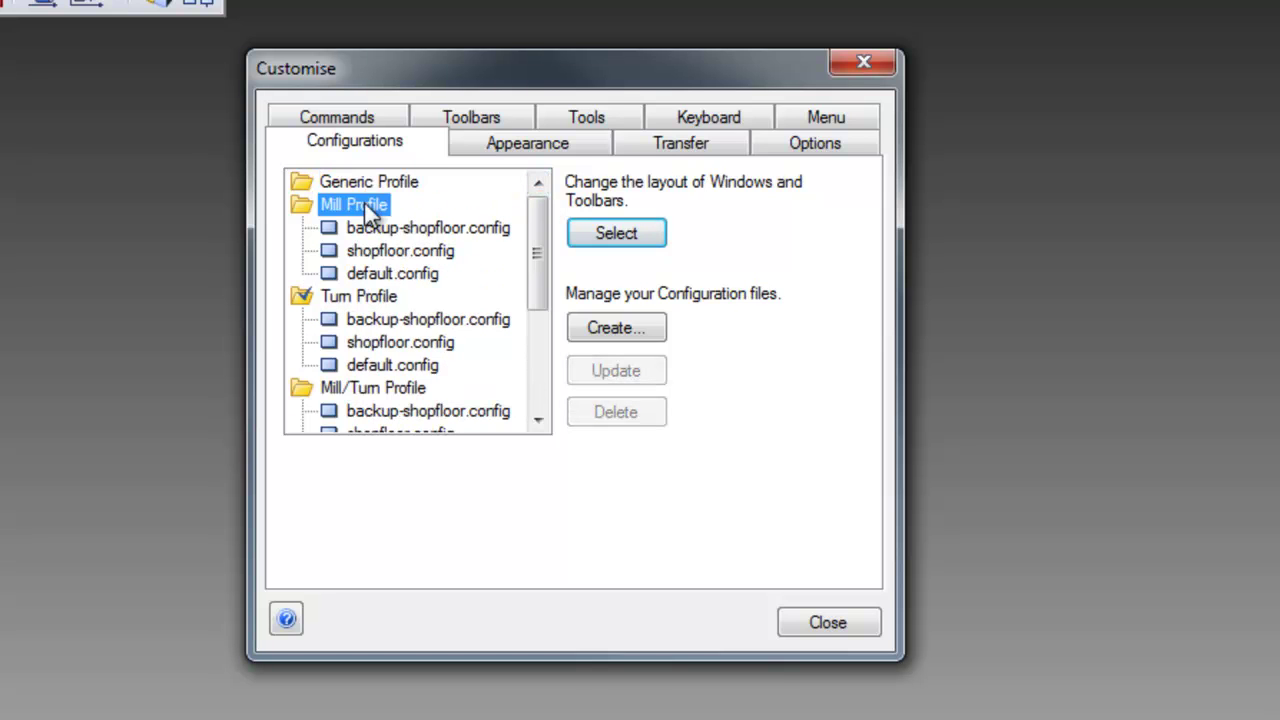
{"action": "double_click", "coordinate": [365, 203]}
{"action": "double_click", "coordinate": [368, 226]}
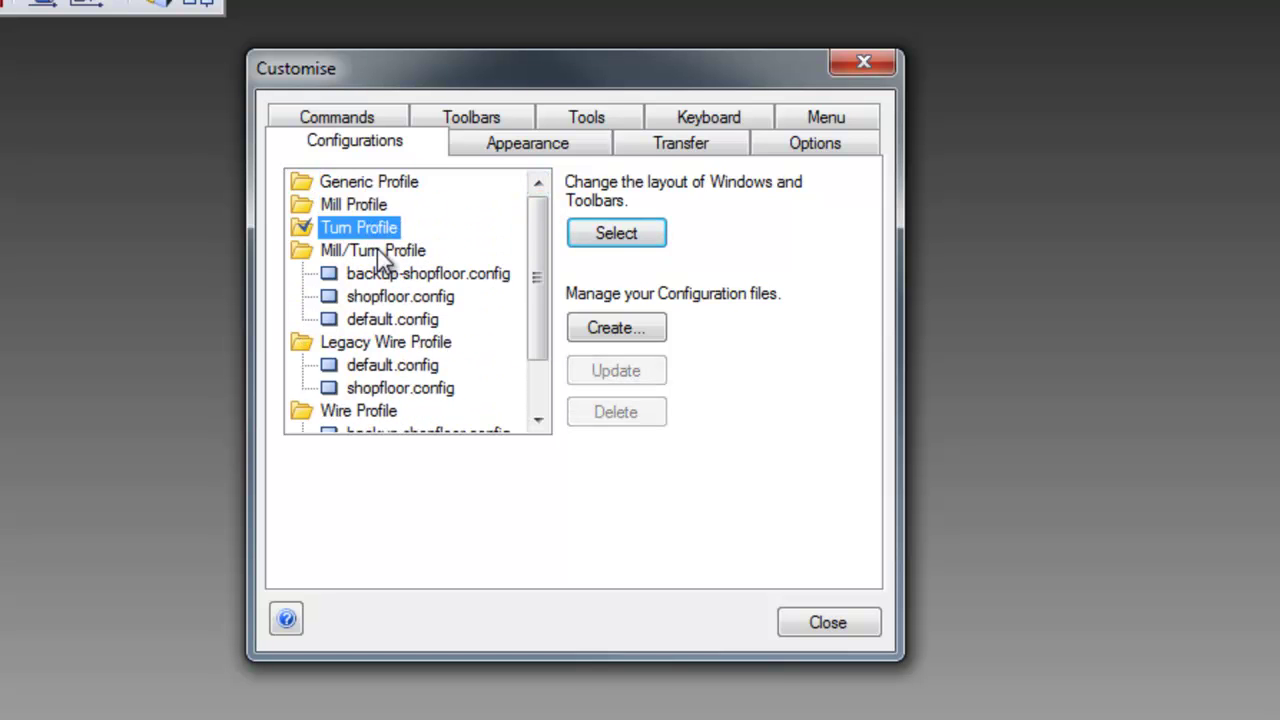
{"action": "double_click", "coordinate": [377, 249]}
{"action": "double_click", "coordinate": [377, 274]}
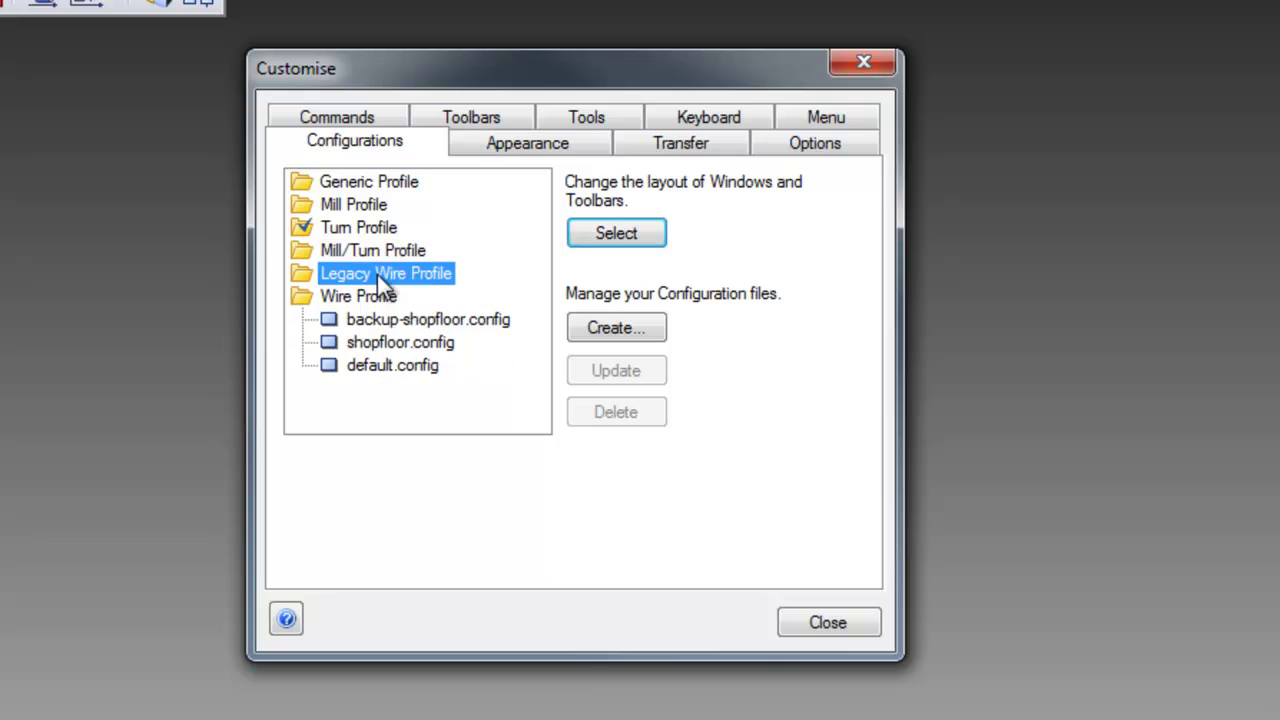
{"action": "double_click", "coordinate": [380, 298]}
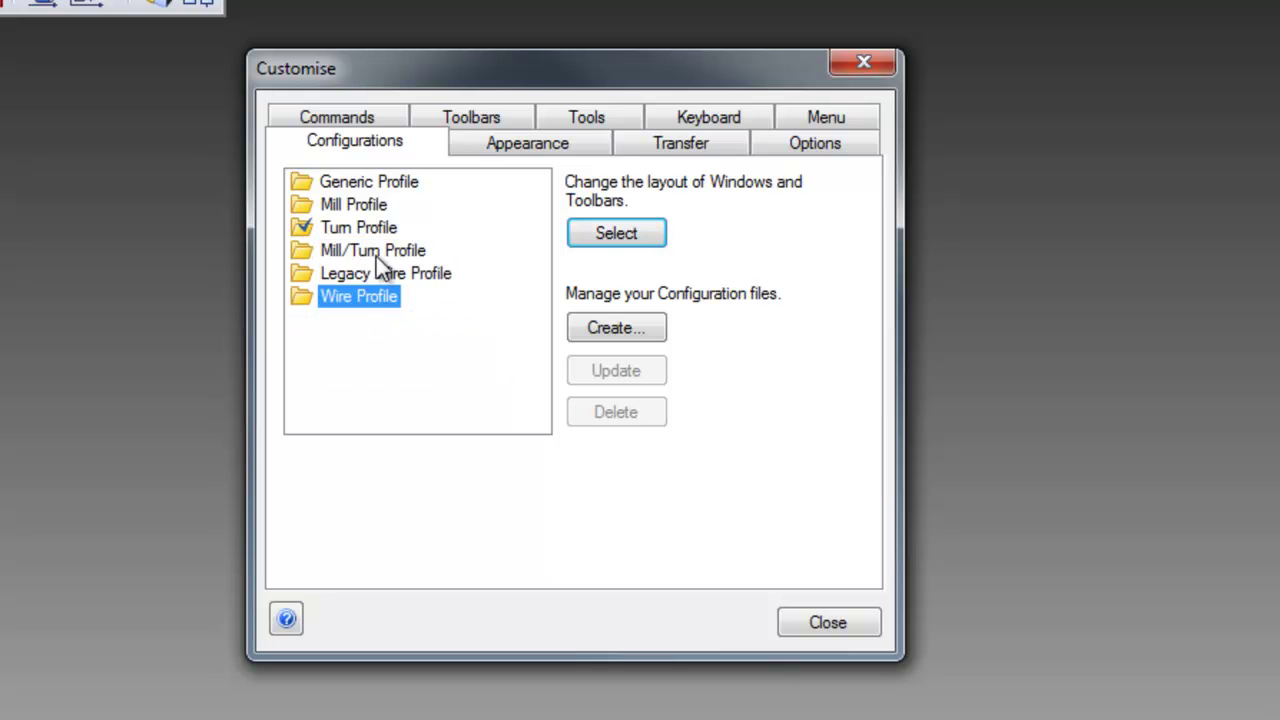
{"action": "double_click", "coordinate": [360, 228]}
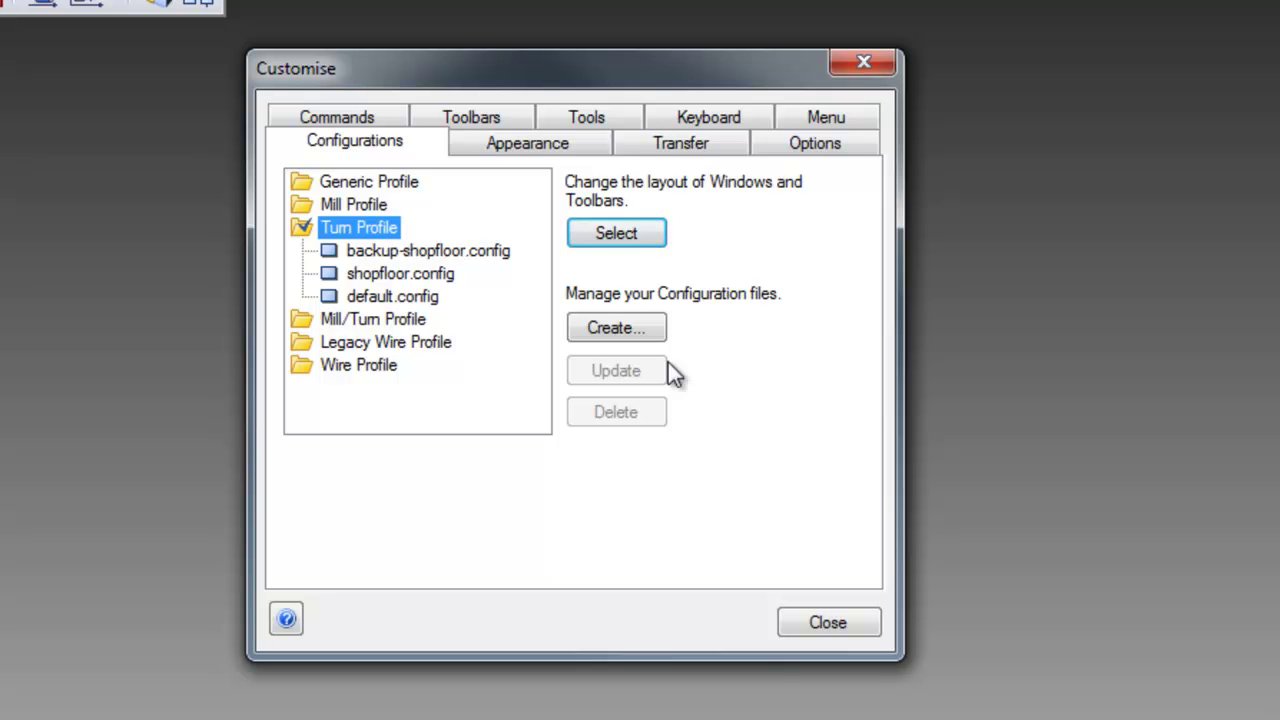
Create a configuration named my_config and select my_config.config under Turn Profile.
{"action": "left_click", "coordinate": [630, 335]}
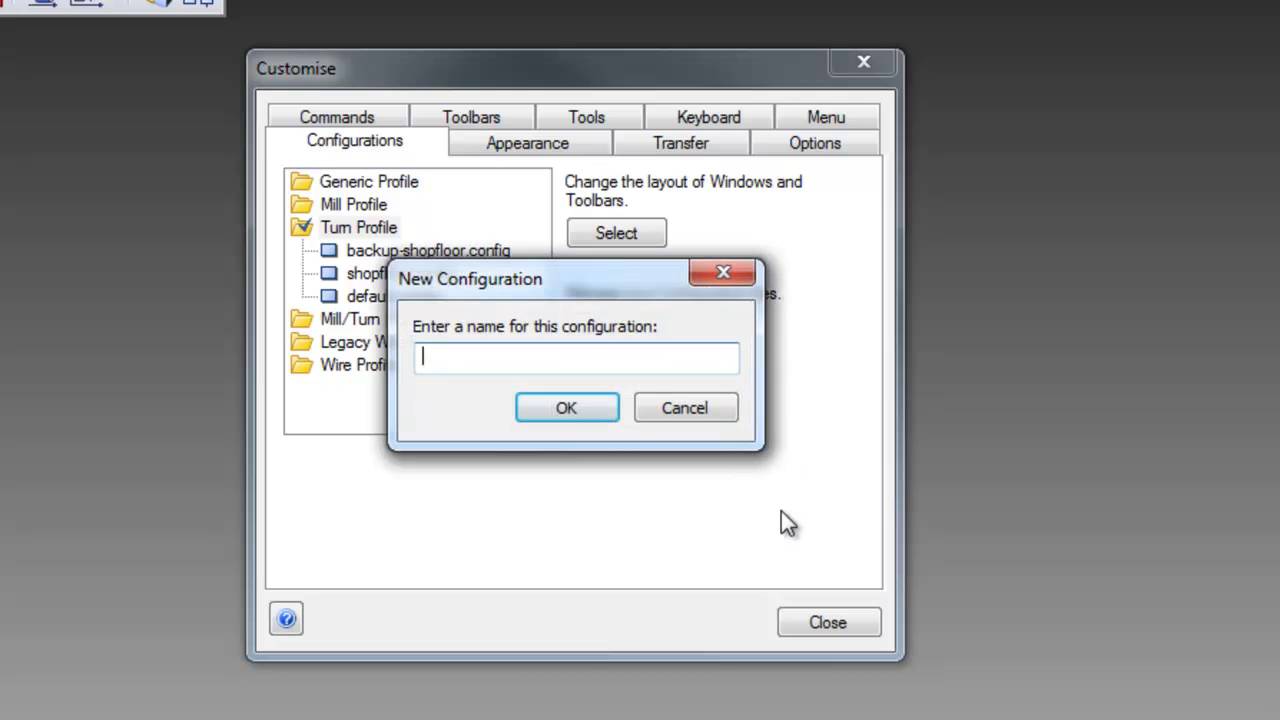
{"action": "type", "text": "my_config"}
{"action": "left_click", "coordinate": [596, 417]}
{"action": "left_click_drag", "start_coordinate": [540, 363], "coordinate": [532, 292]}
{"action": "left_click", "coordinate": [384, 251]}
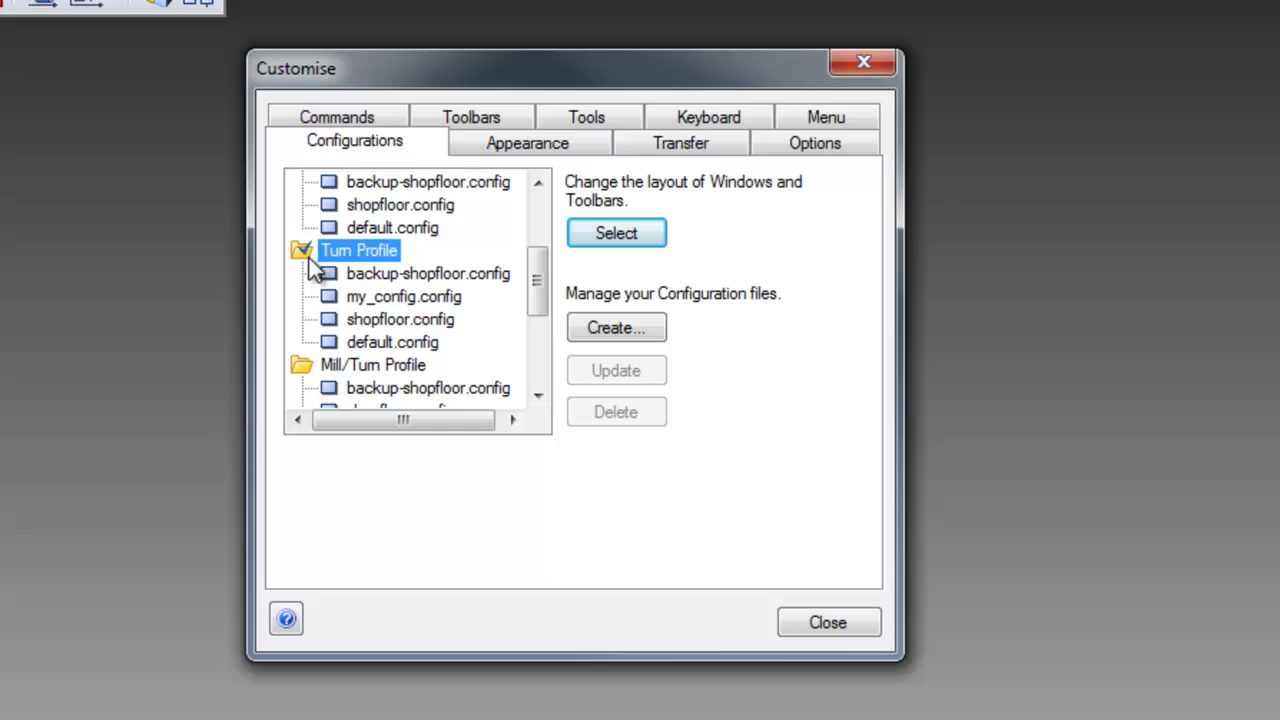
{"action": "left_click", "coordinate": [405, 295]}
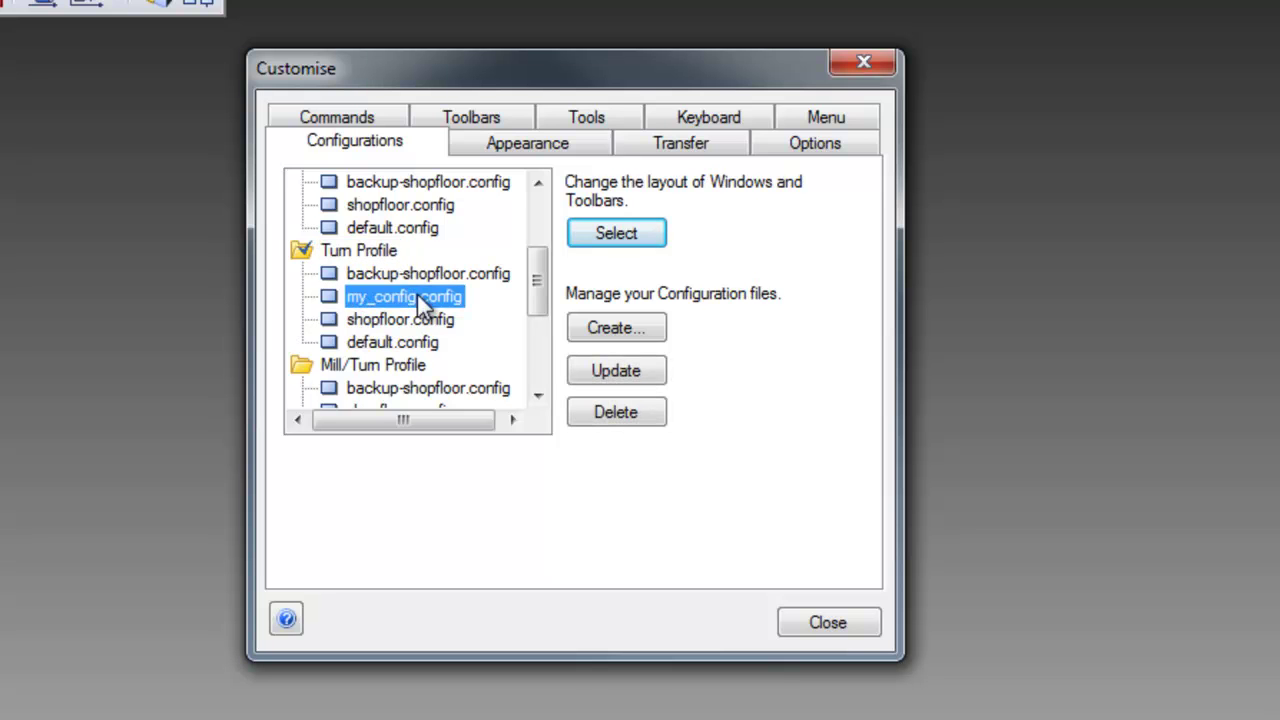
{"action": "left_click", "coordinate": [830, 622]}
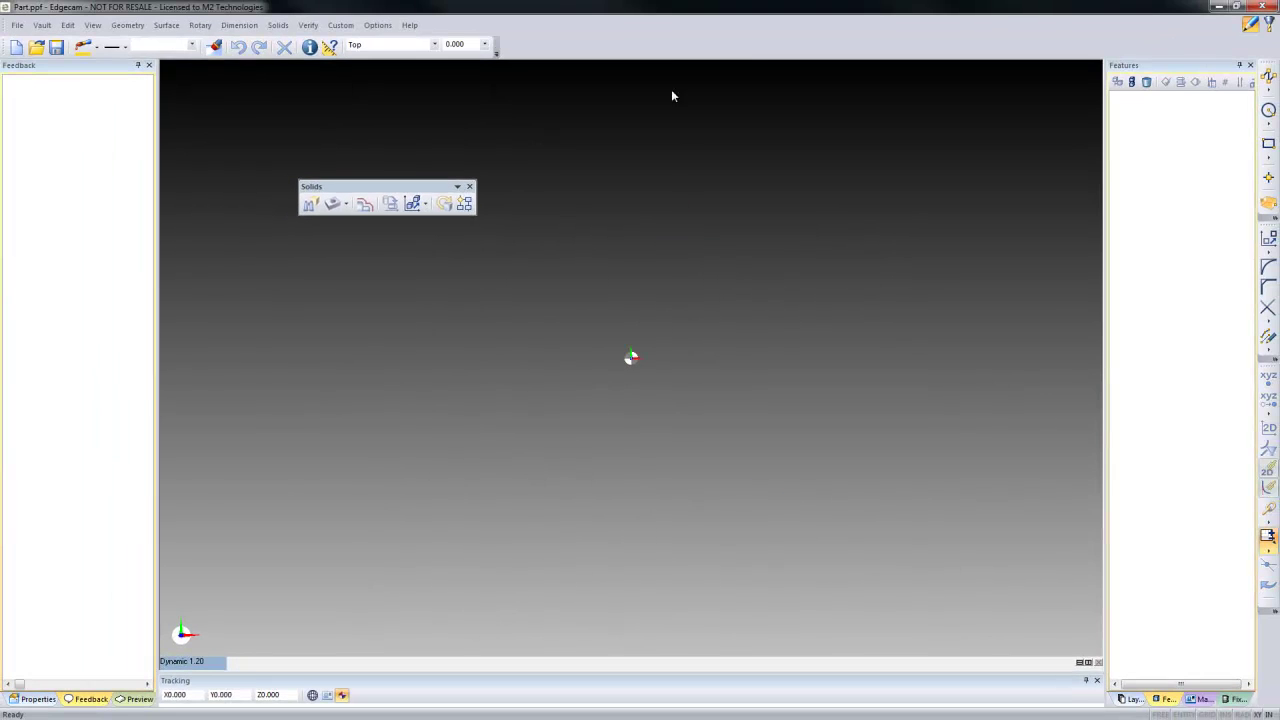
{"action": "right_click", "coordinate": [670, 42]}
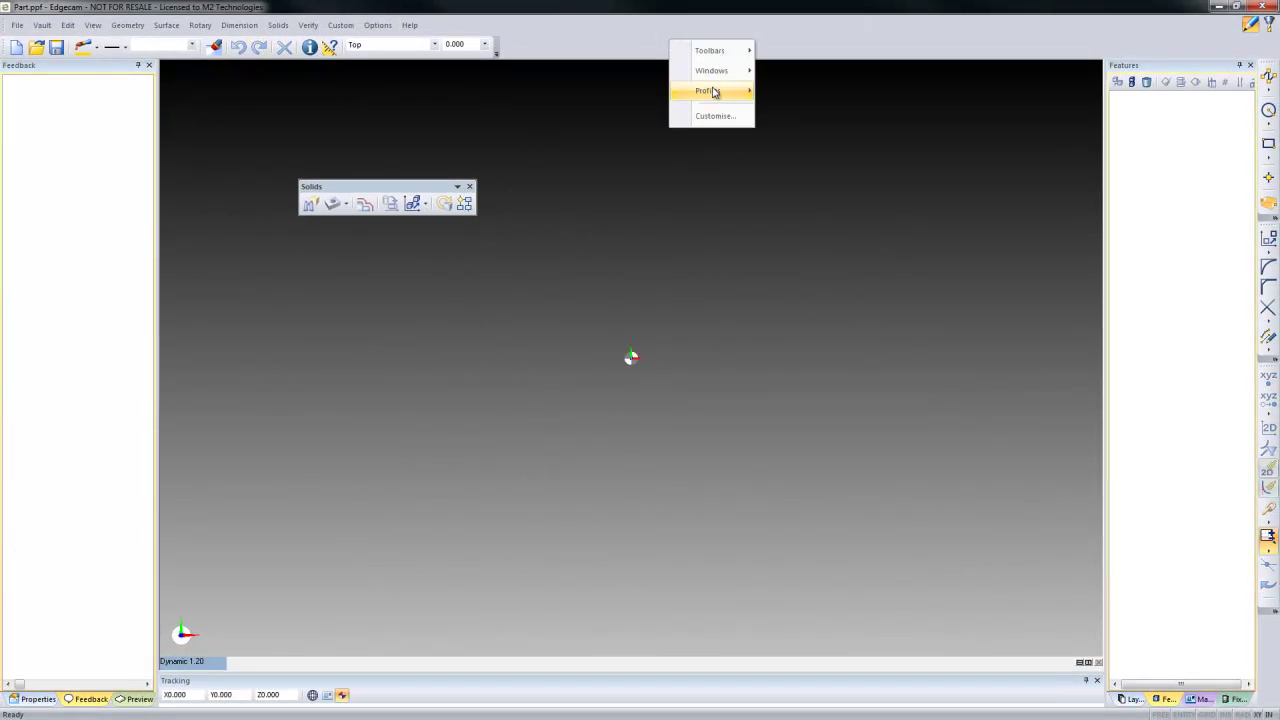
{"action": "mouse_move", "coordinate": [714, 92]}
{"action": "mouse_move", "coordinate": [824, 115]}
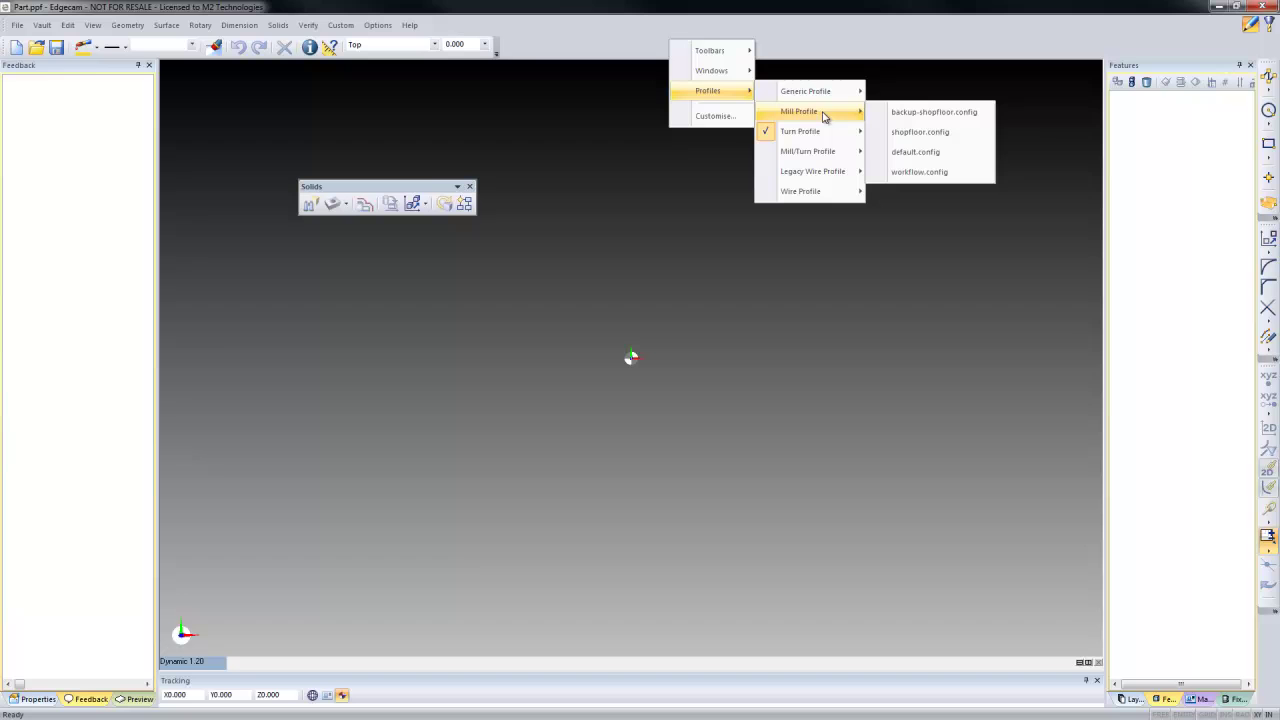
{"action": "left_click", "coordinate": [940, 152]}
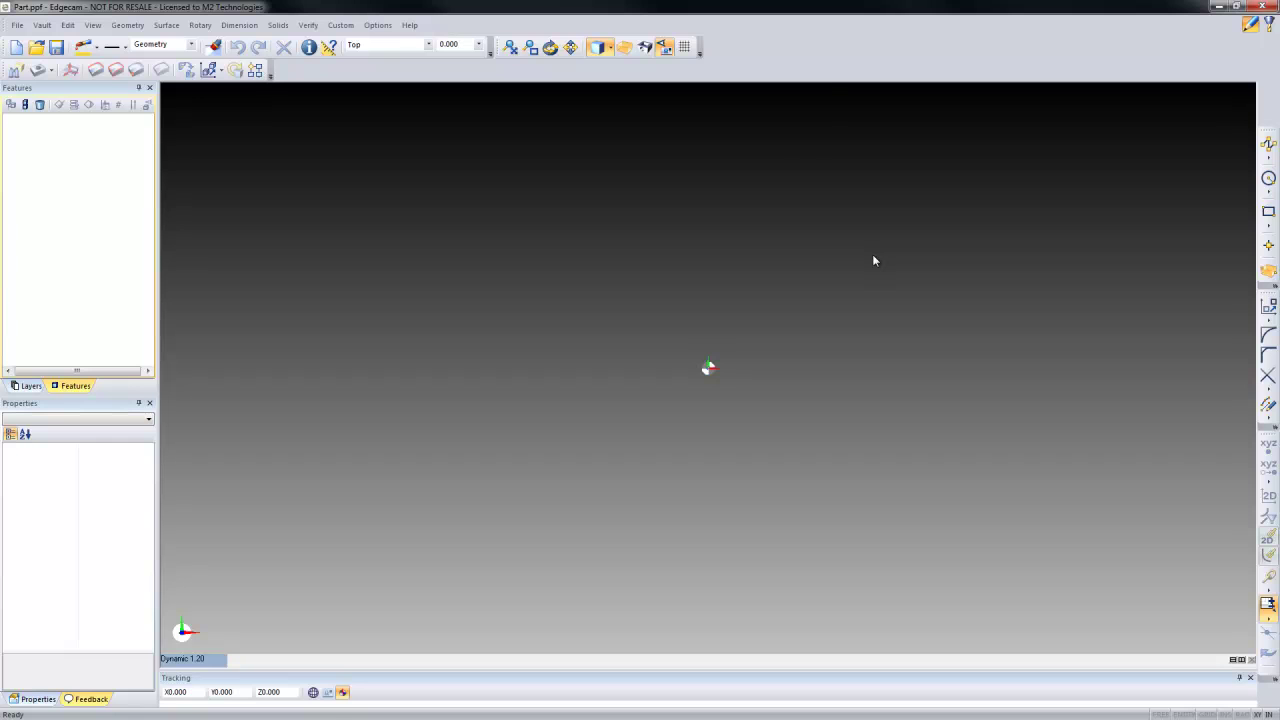
{"action": "right_click", "coordinate": [748, 34]}
{"action": "mouse_move", "coordinate": [808, 84]}
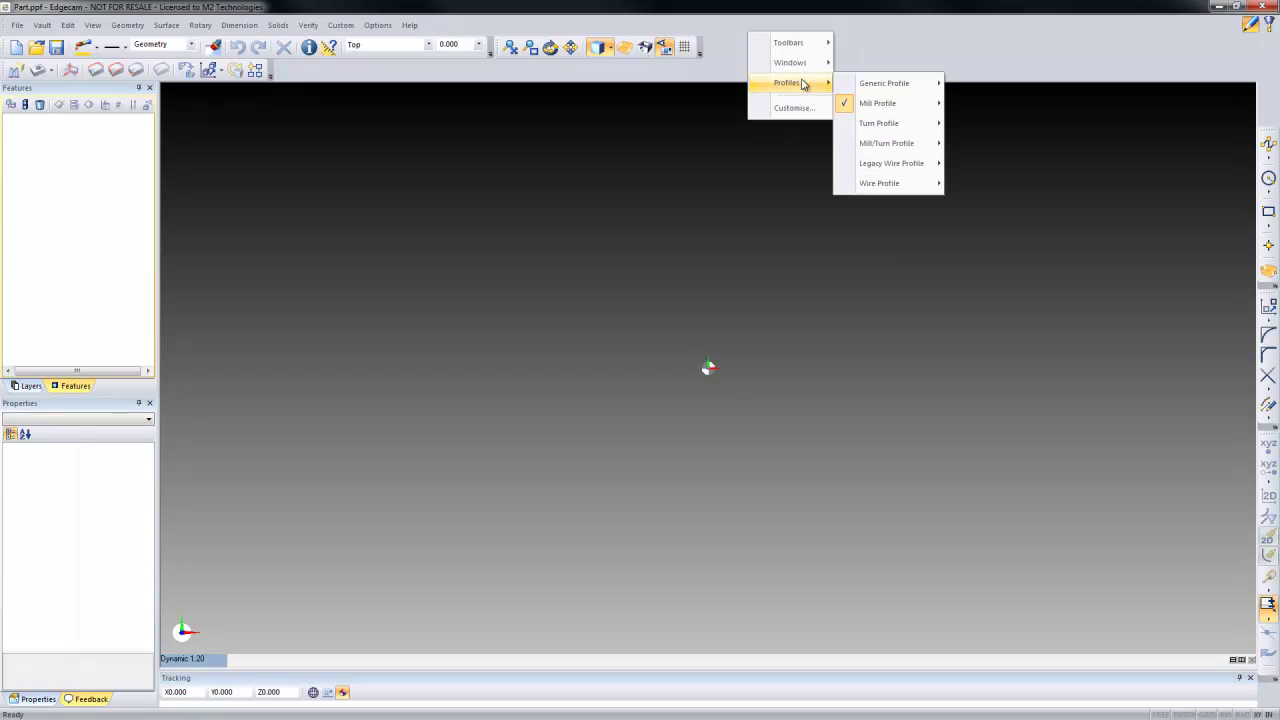
{"action": "mouse_move", "coordinate": [889, 124]}
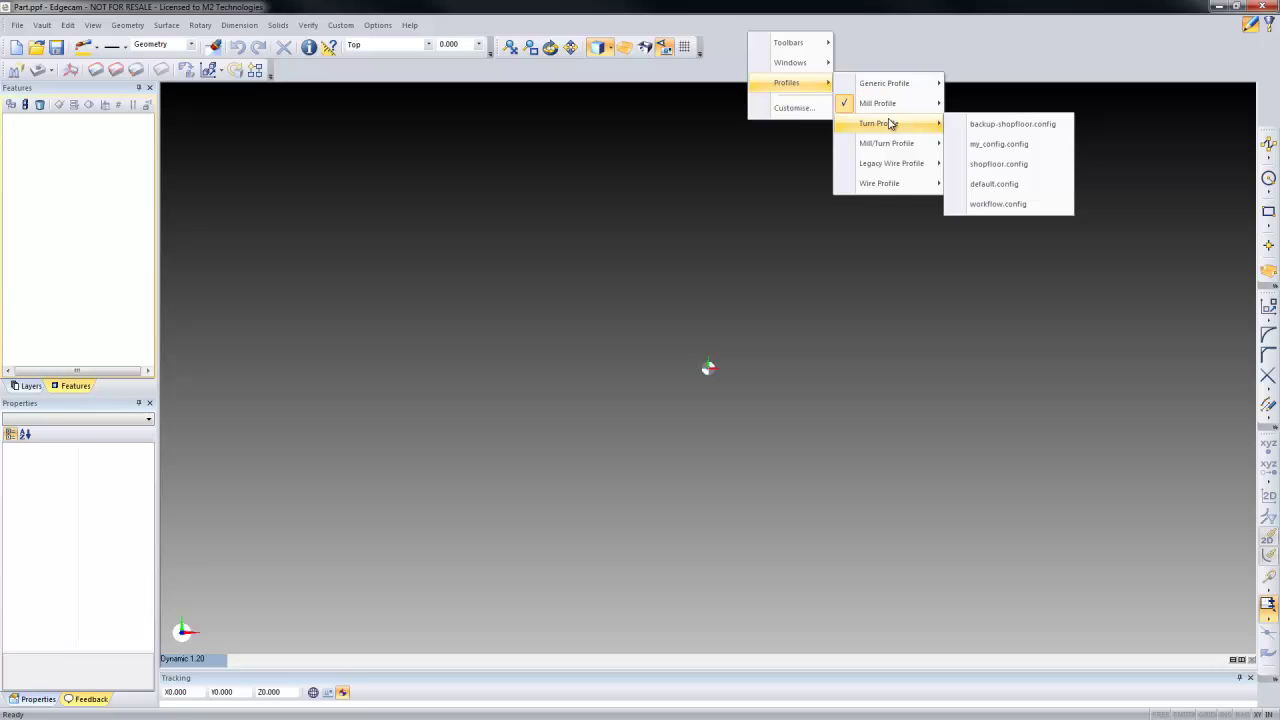
{"action": "left_click", "coordinate": [990, 144]}
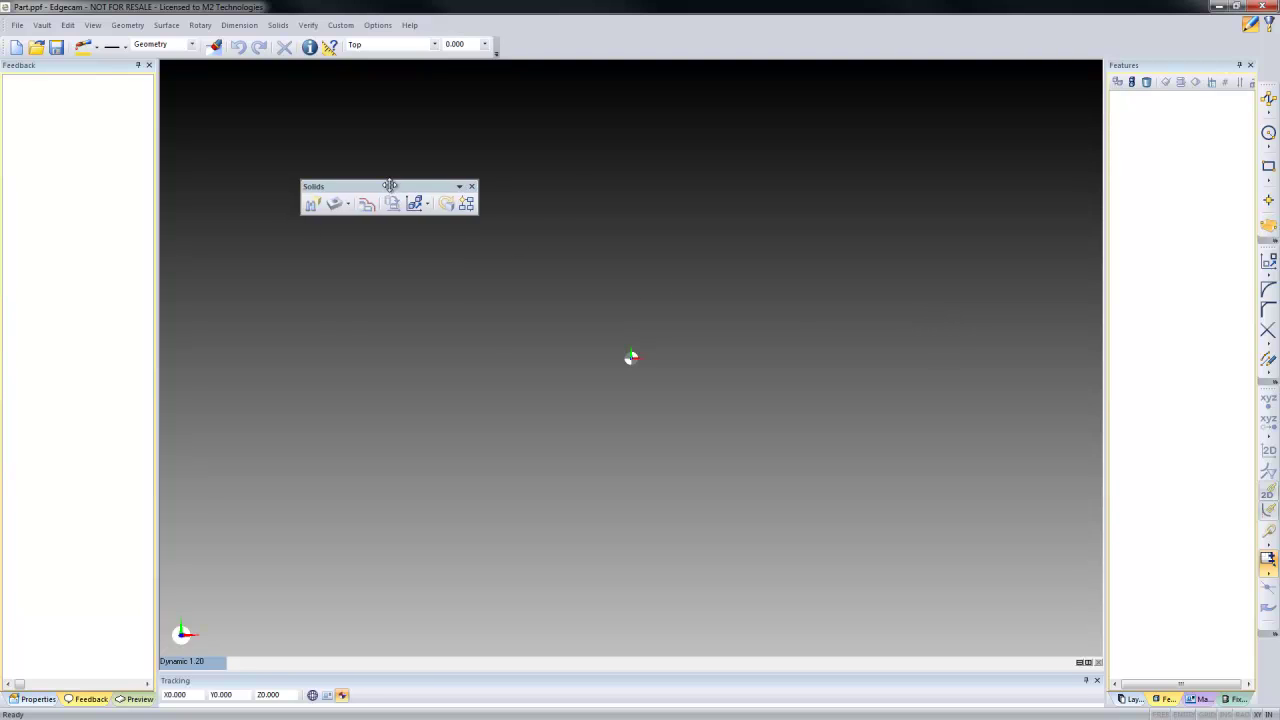
Dock the Solids toolbar, move Features below Feedback, and remove Open from the Standard toolbar.
{"action": "left_click_drag", "start_coordinate": [392, 185], "coordinate": [606, 45]}
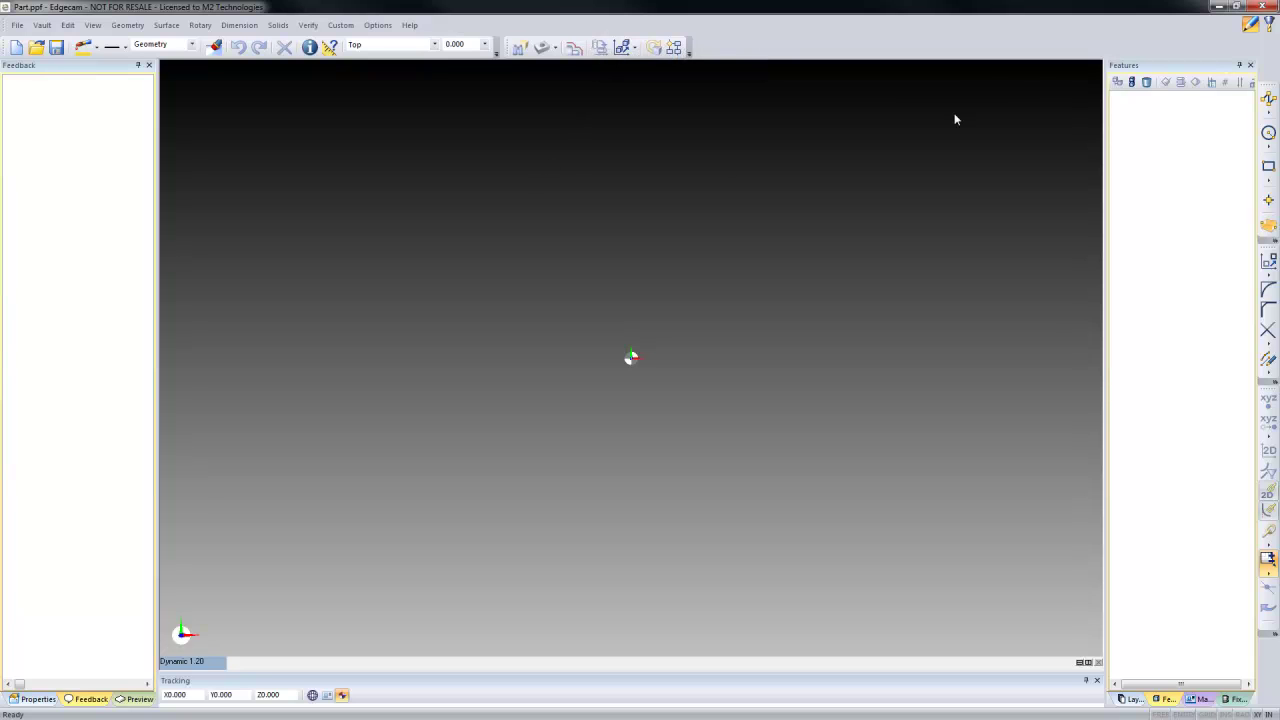
{"action": "left_click_drag", "start_coordinate": [1130, 65], "coordinate": [80, 421]}
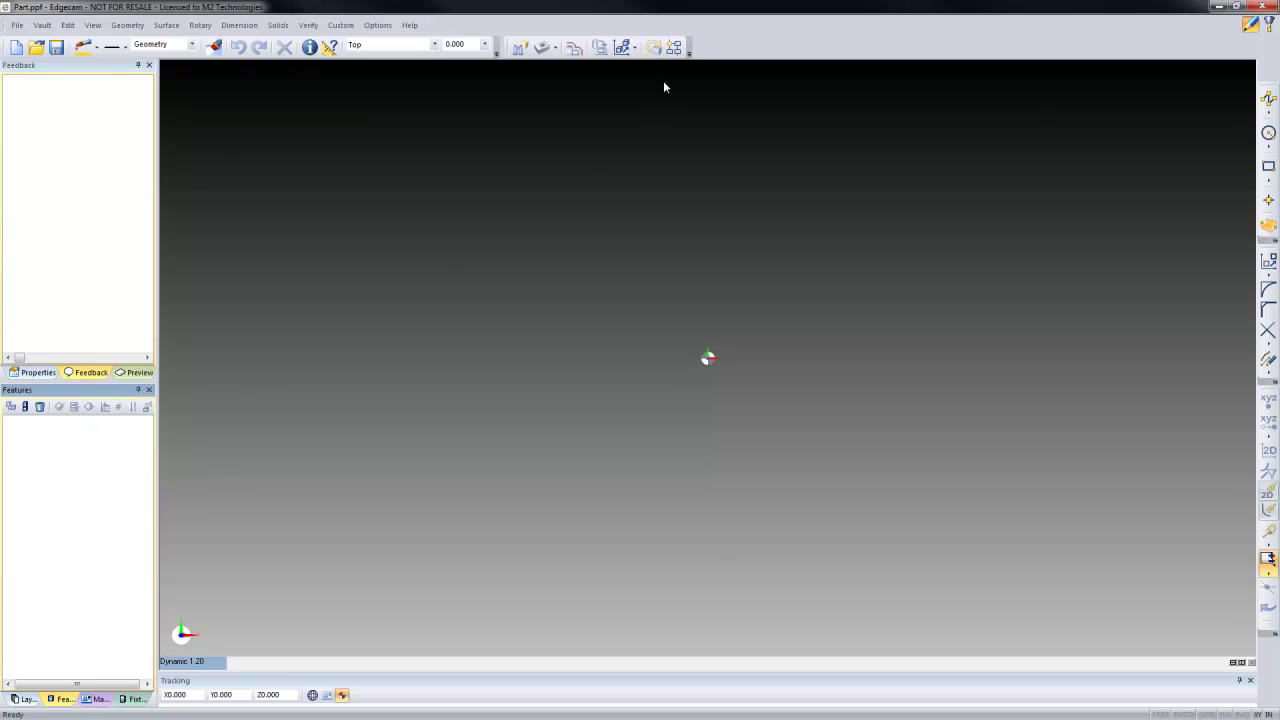
{"action": "left_click", "coordinate": [689, 52]}
{"action": "mouse_move", "coordinate": [676, 80]}
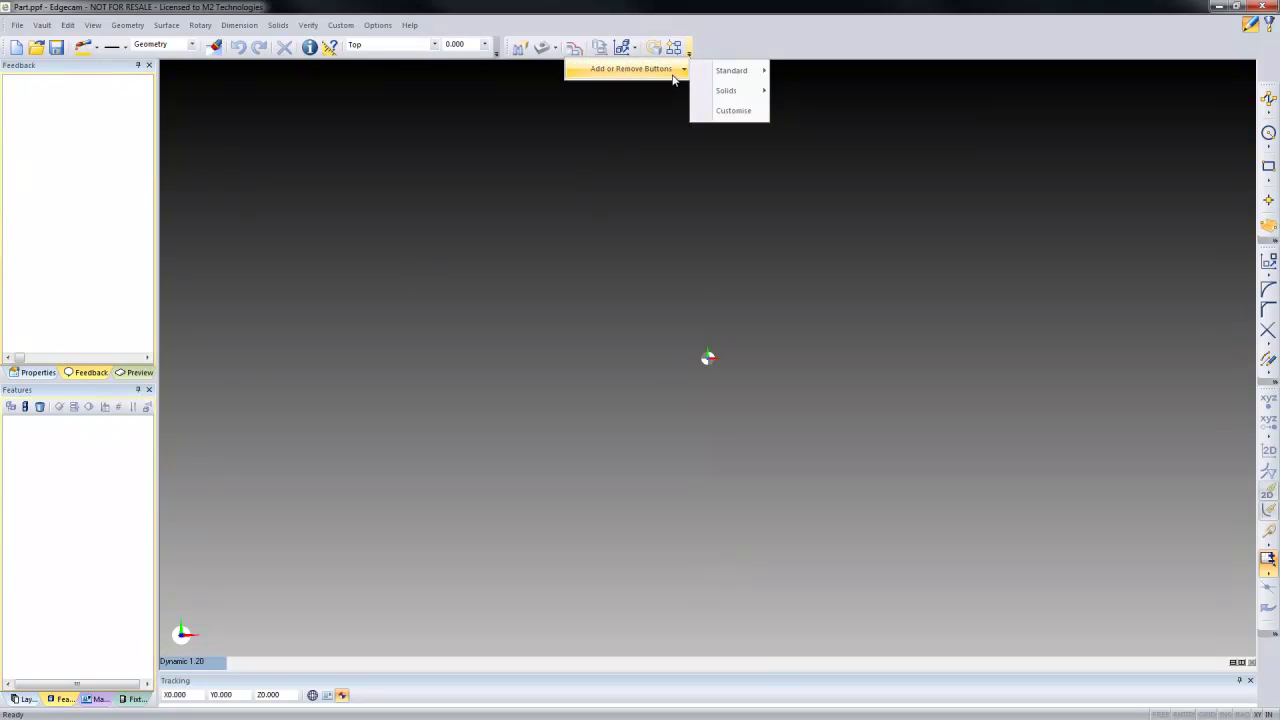
{"action": "mouse_move", "coordinate": [731, 71]}
{"action": "left_click", "coordinate": [815, 93]}
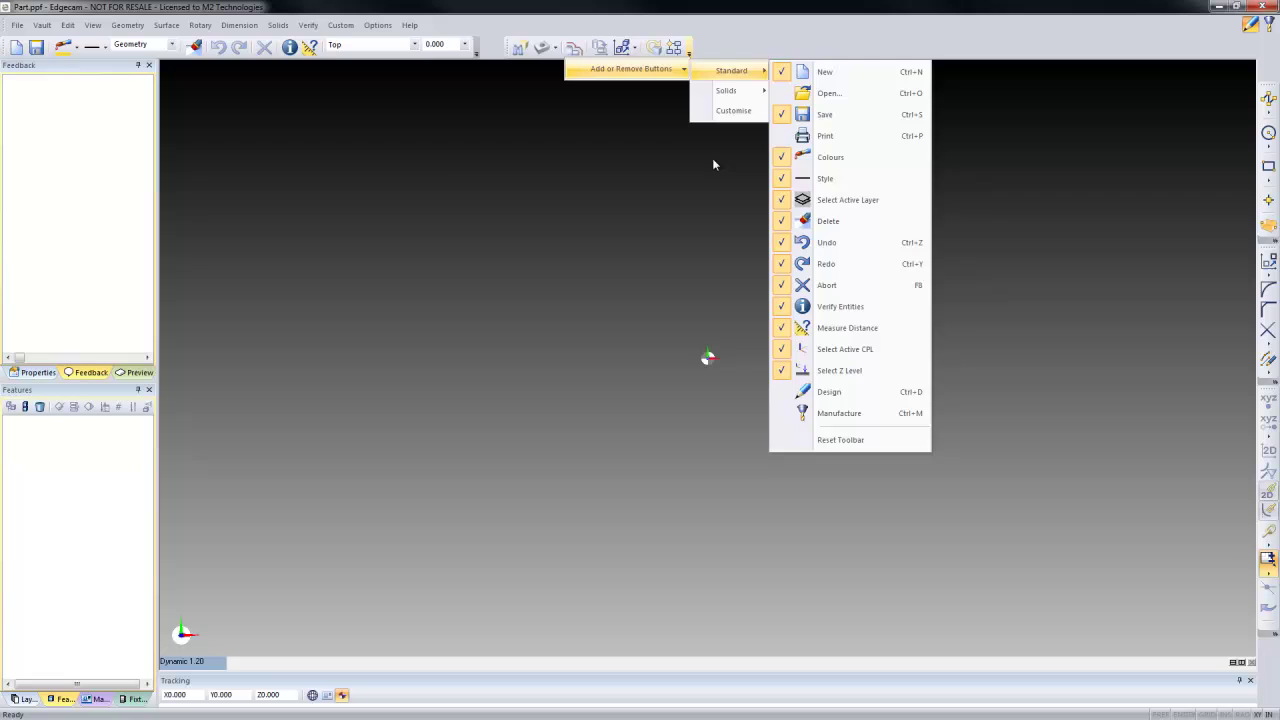
{"action": "left_click", "coordinate": [477, 170]}
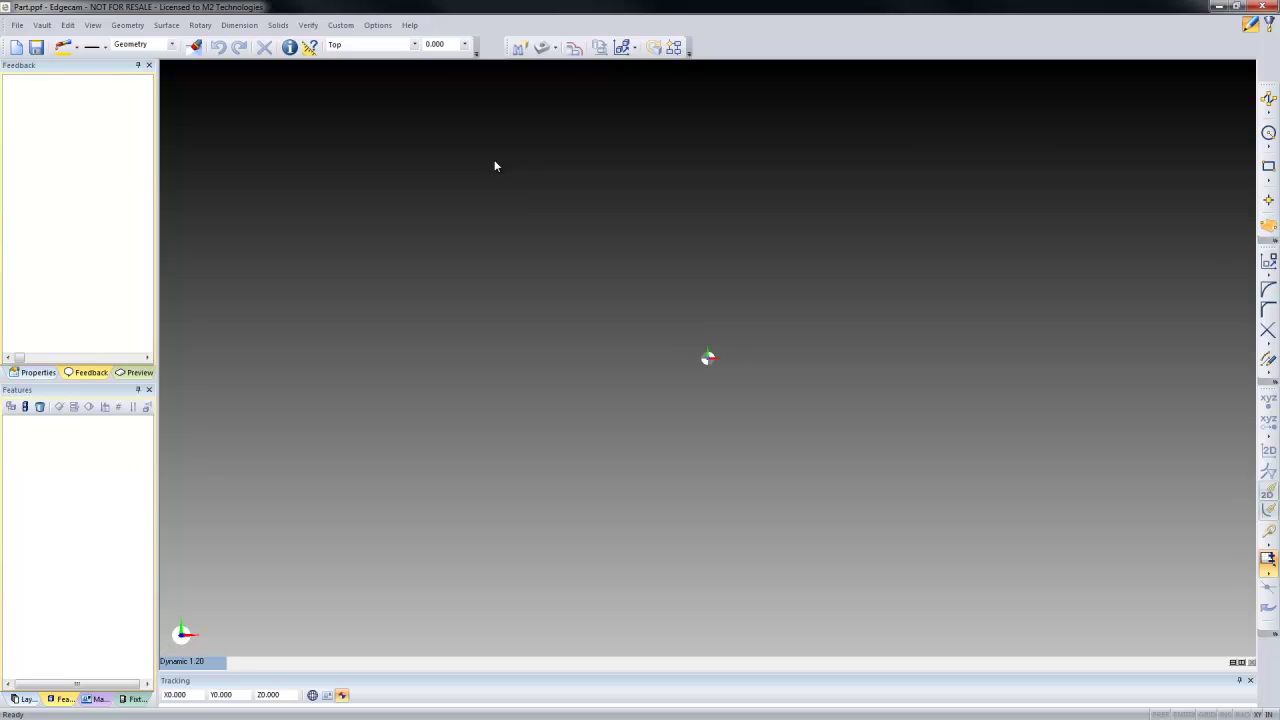
Update my_config.config under Turn Profile with the current layout via Customise > Configurations.
{"action": "right_click", "coordinate": [809, 45]}
{"action": "left_click", "coordinate": [855, 118]}
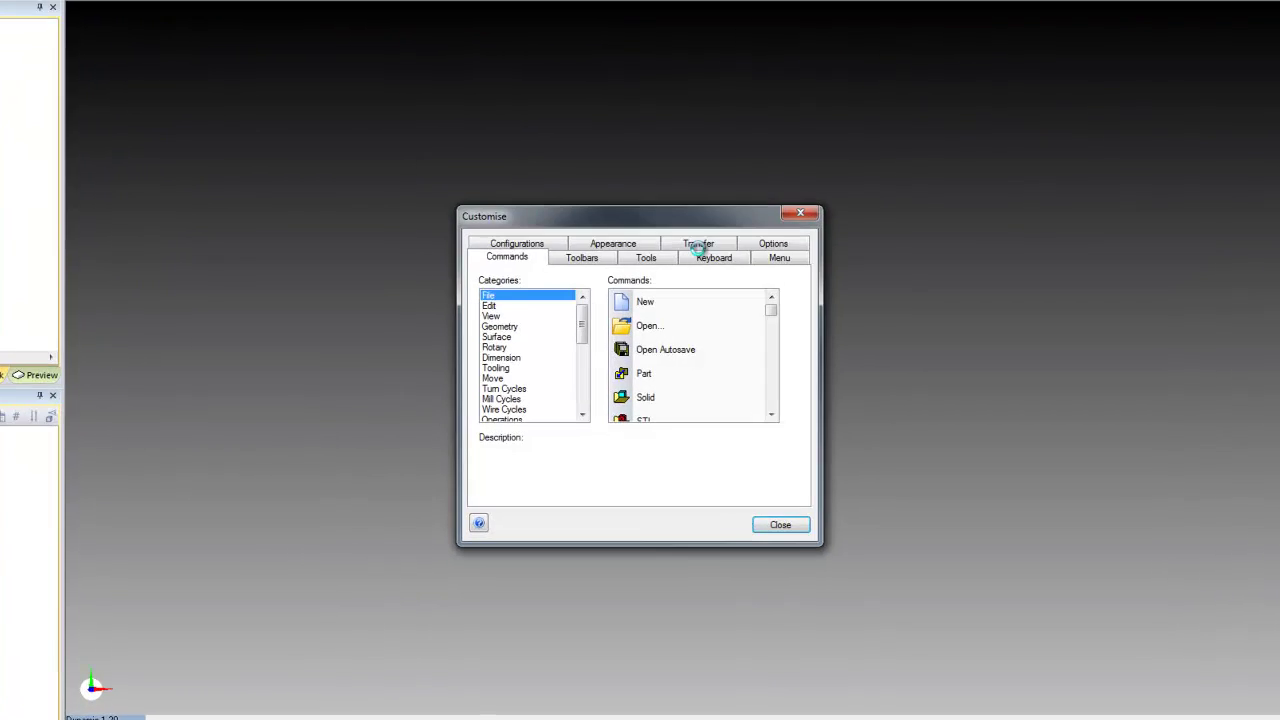
{"action": "left_click", "coordinate": [488, 178]}
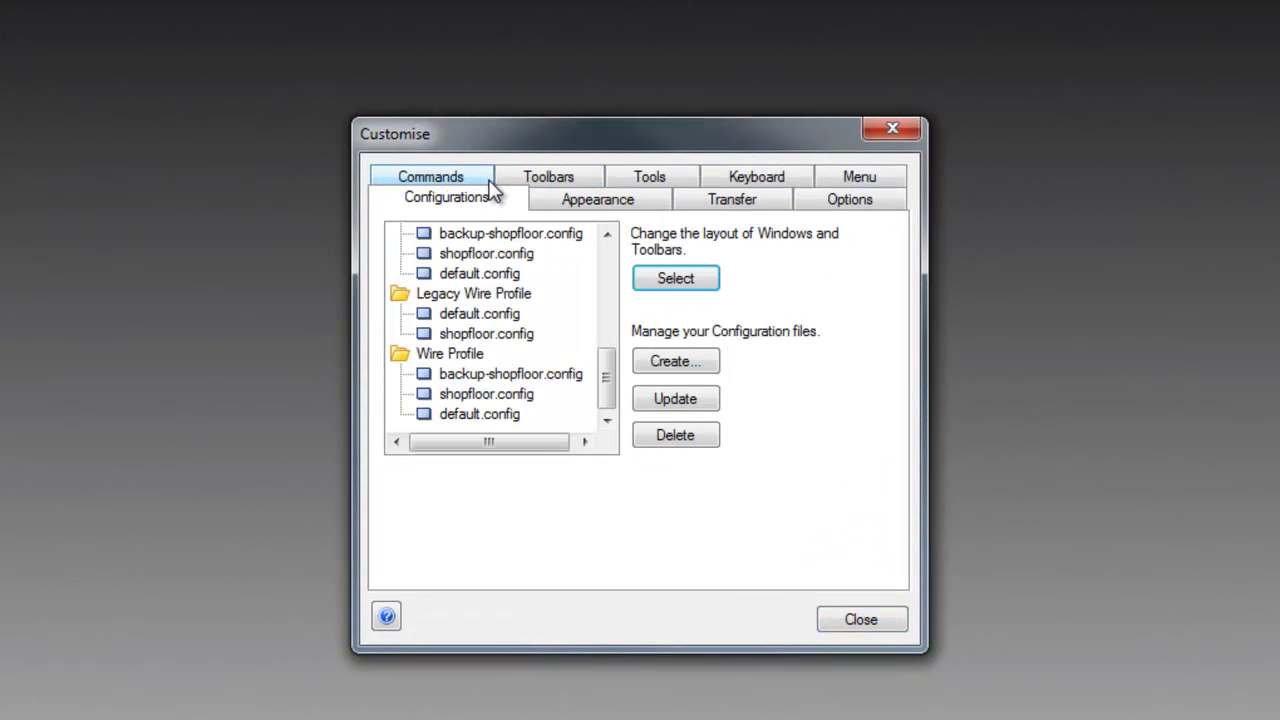
{"action": "scroll", "coordinate": [604, 352], "scroll_direction": "up", "scroll_amount": 2}
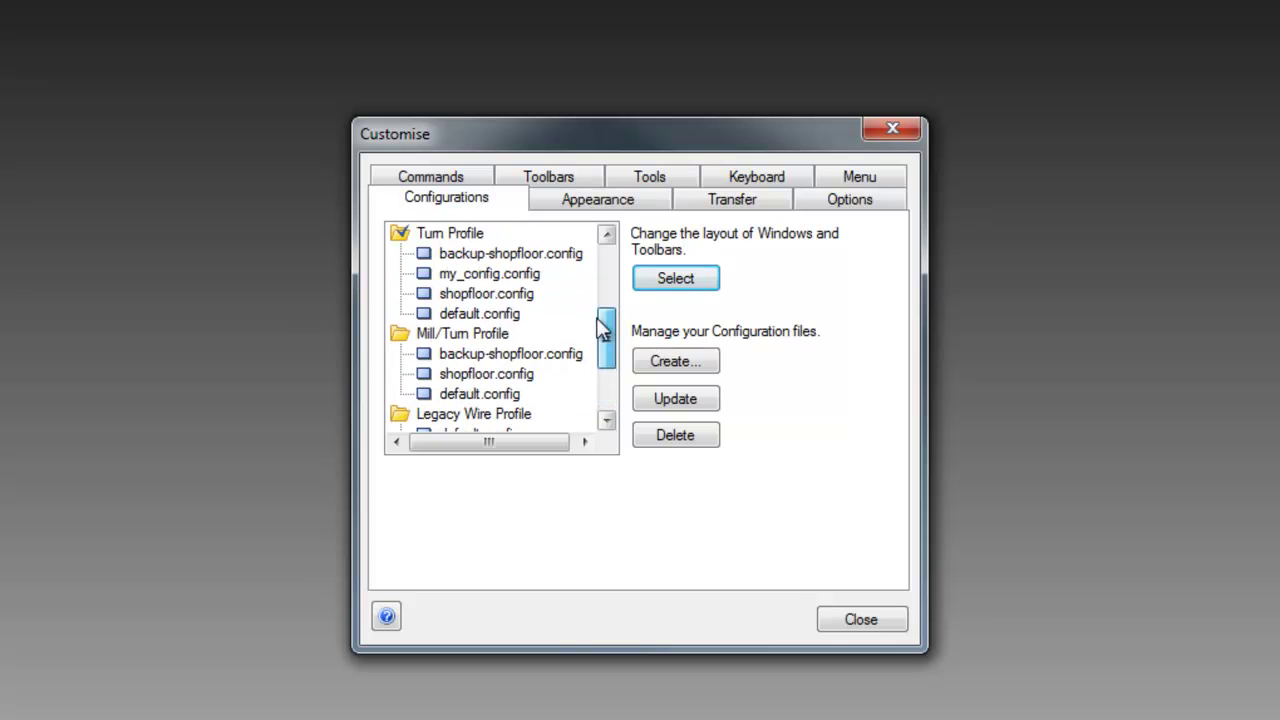
{"action": "left_click", "coordinate": [492, 275]}
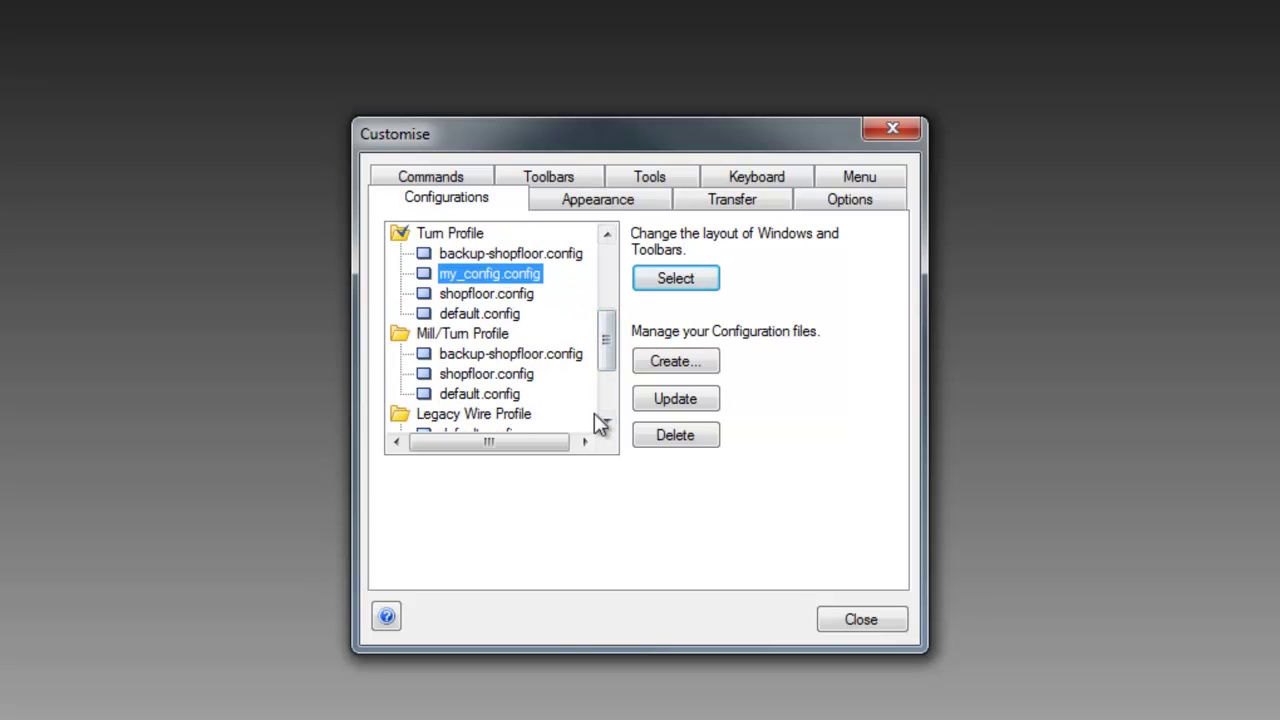
{"action": "left_click", "coordinate": [660, 401]}
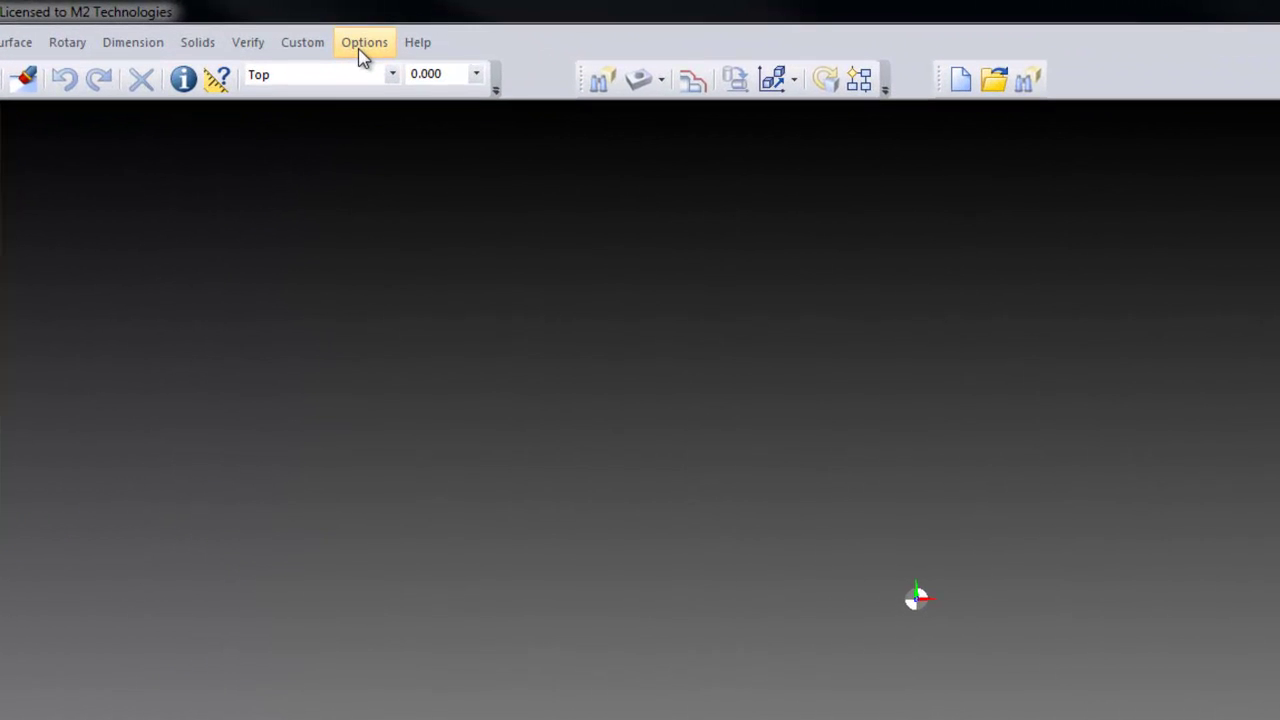
Show the Profile Folder path and description in Options > File Locations.
{"action": "left_click", "coordinate": [360, 50]}
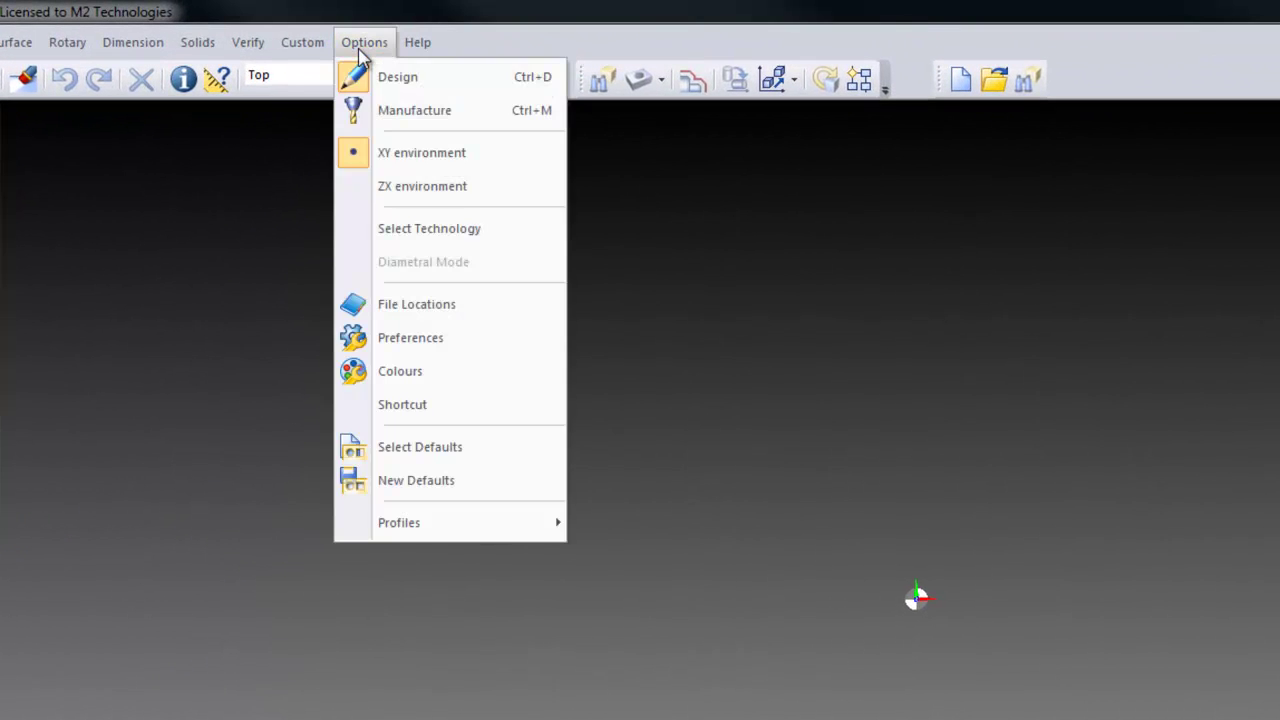
{"action": "left_click", "coordinate": [425, 306]}
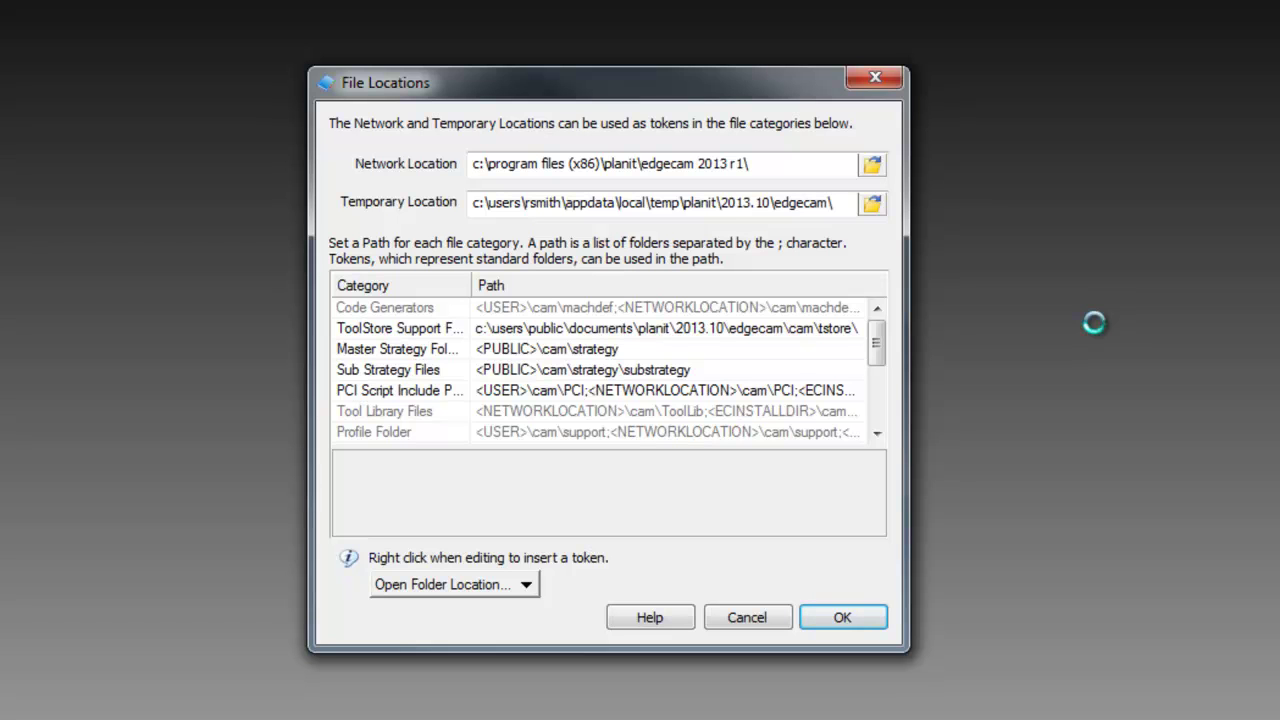
{"action": "left_click", "coordinate": [430, 433]}
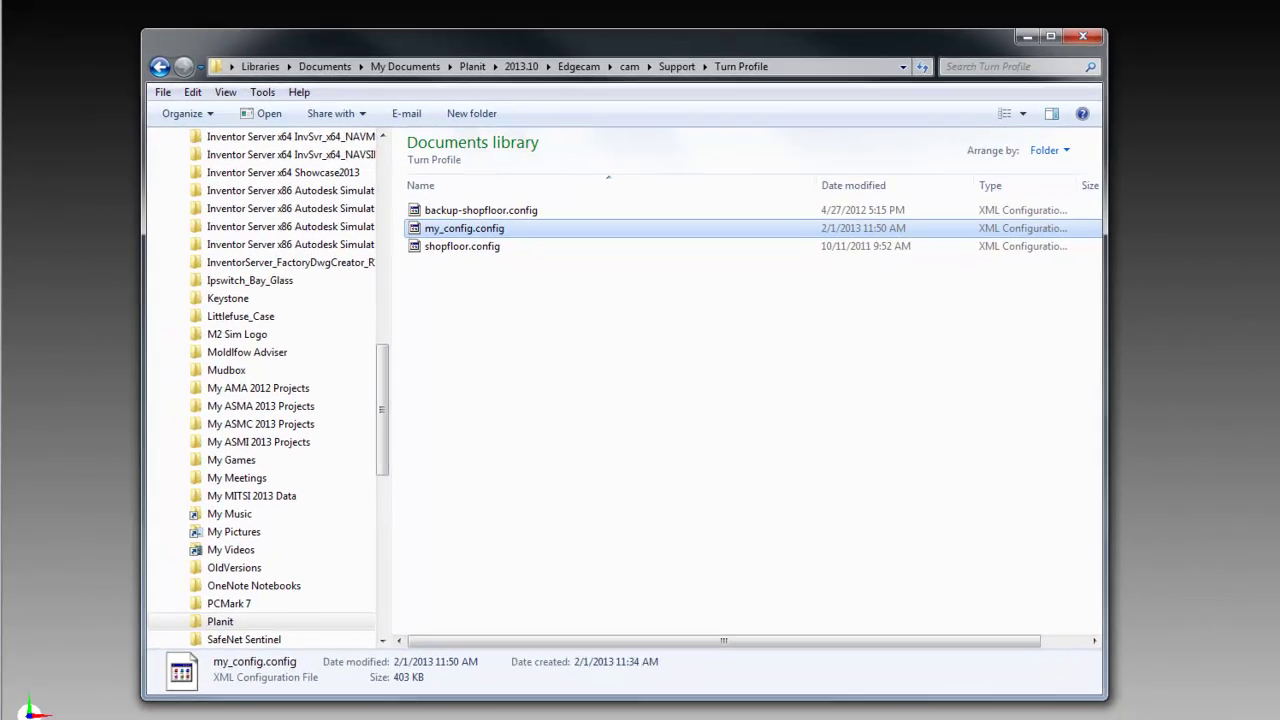
Browse from Support through MillTurn Profile to Turn Profile and select my_config.config.
{"action": "left_click", "coordinate": [678, 67]}
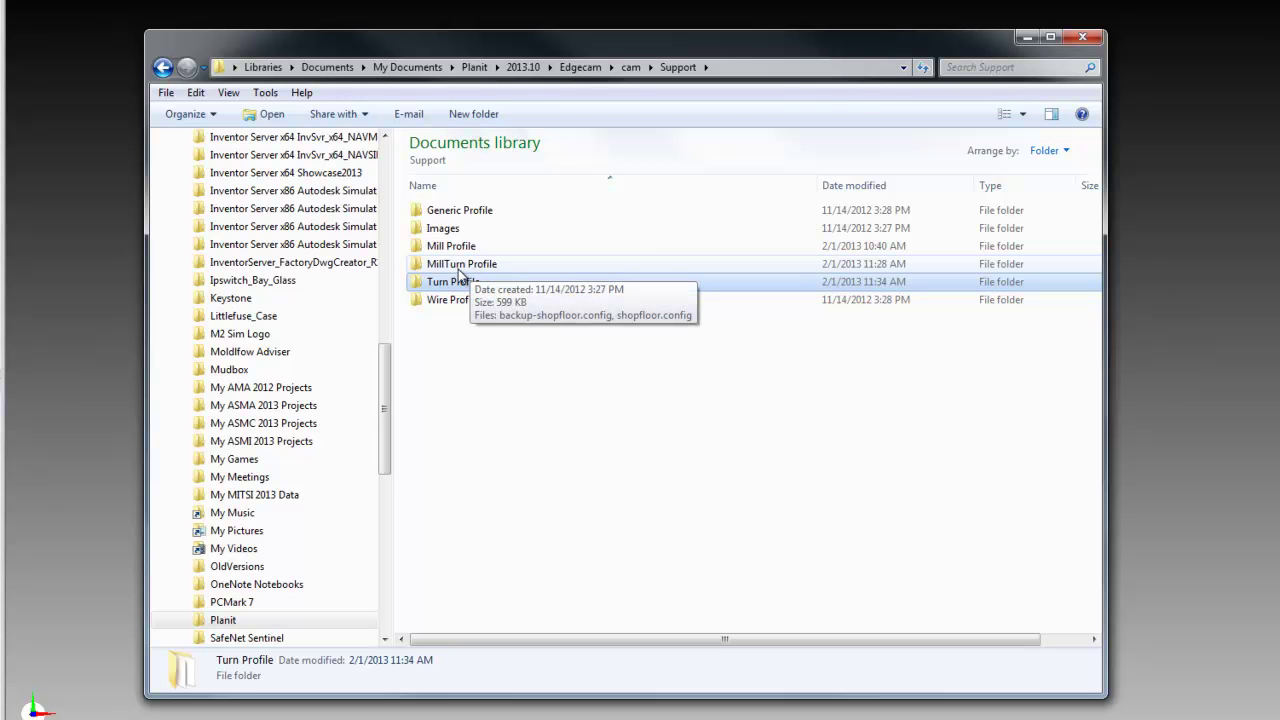
{"action": "double_click", "coordinate": [460, 265]}
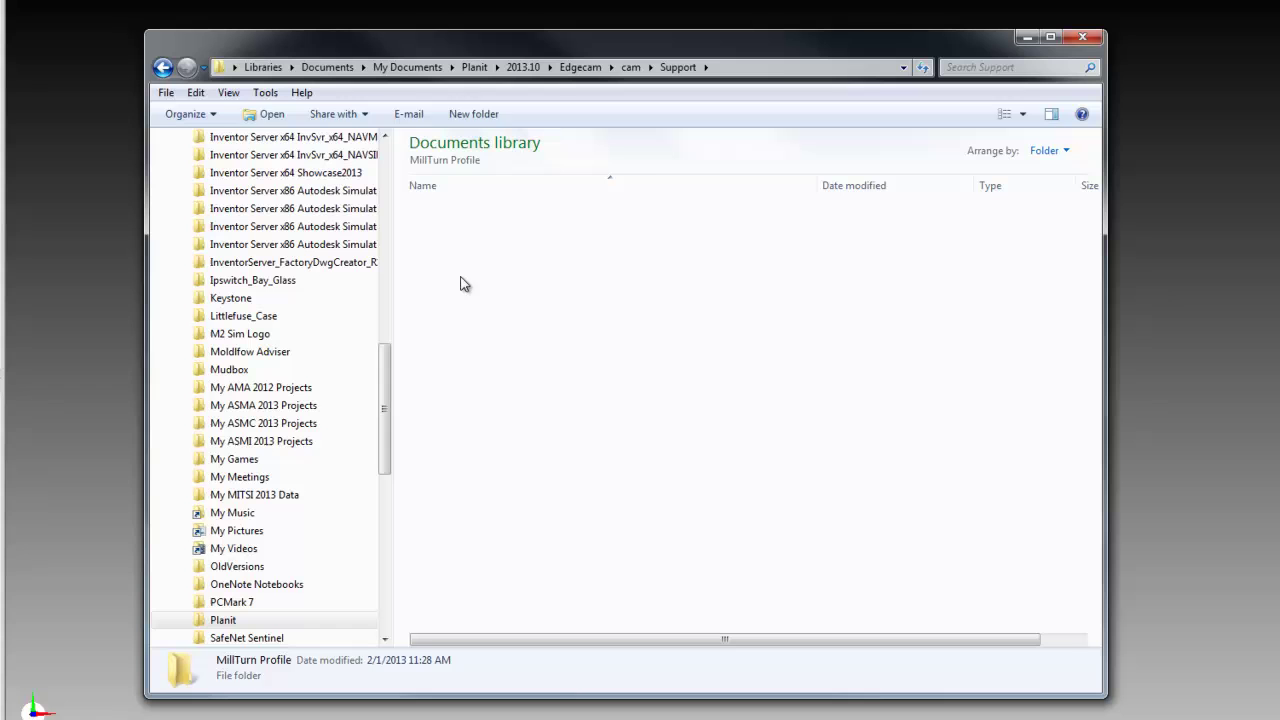
{"action": "left_click", "coordinate": [162, 70]}
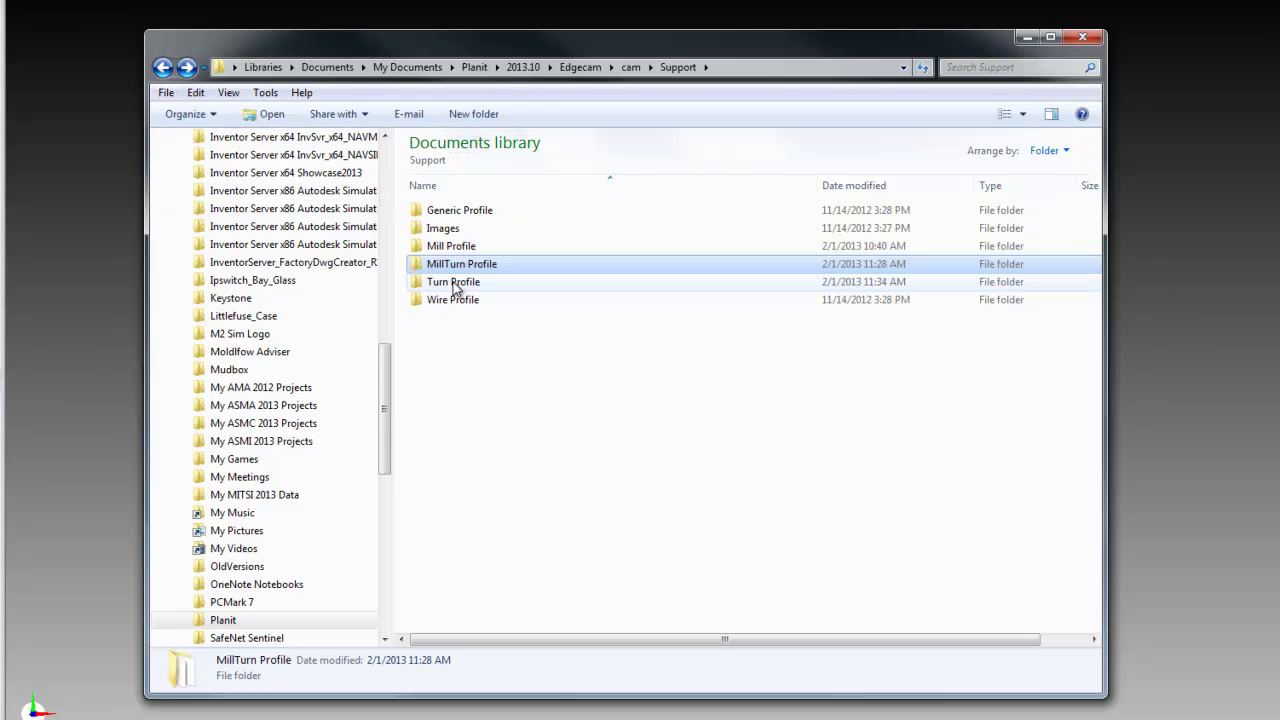
{"action": "double_click", "coordinate": [453, 283]}
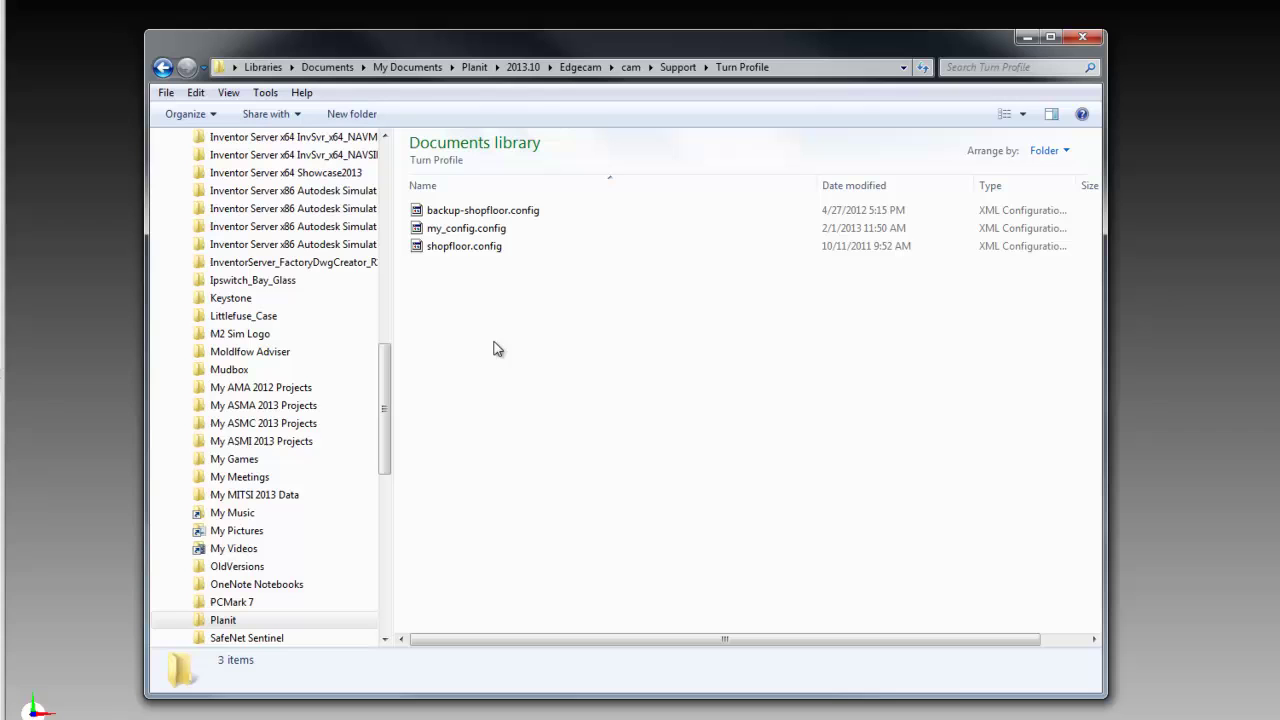
{"action": "left_click", "coordinate": [484, 229]}
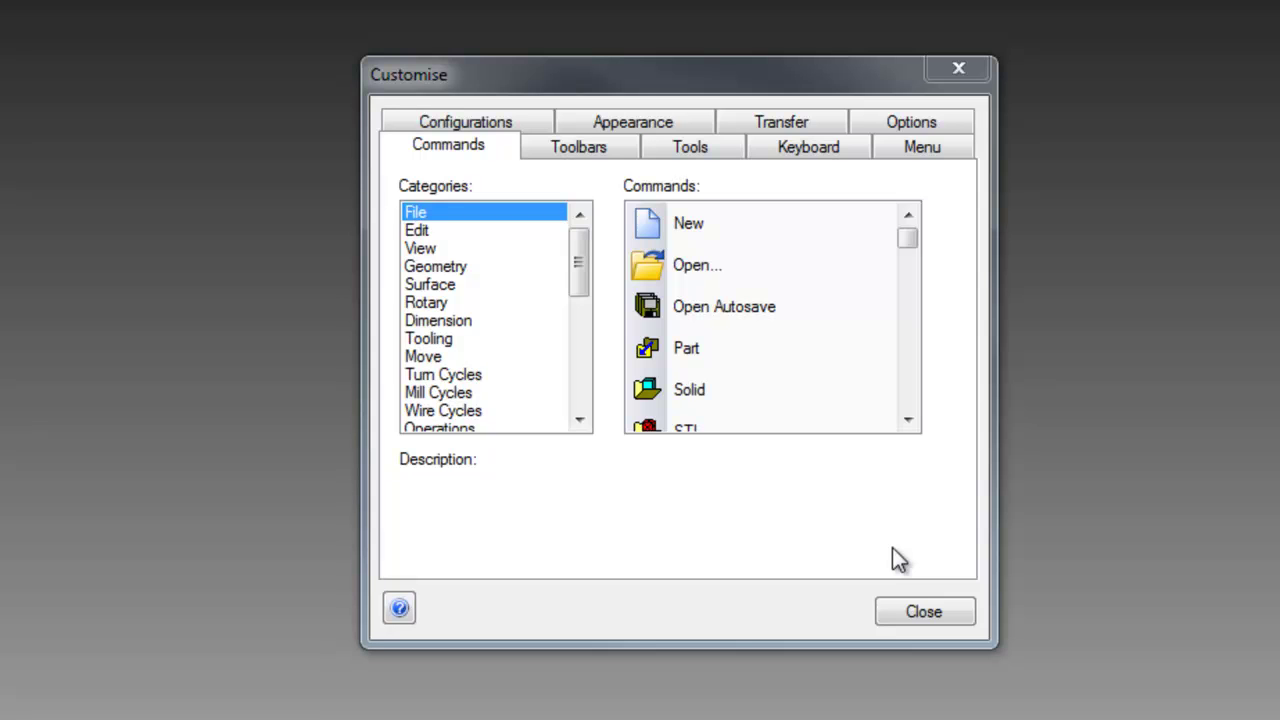
Add a new toolbar named my_workflow on the Customise dialog's Toolbars tab.
{"action": "left_click", "coordinate": [587, 150]}
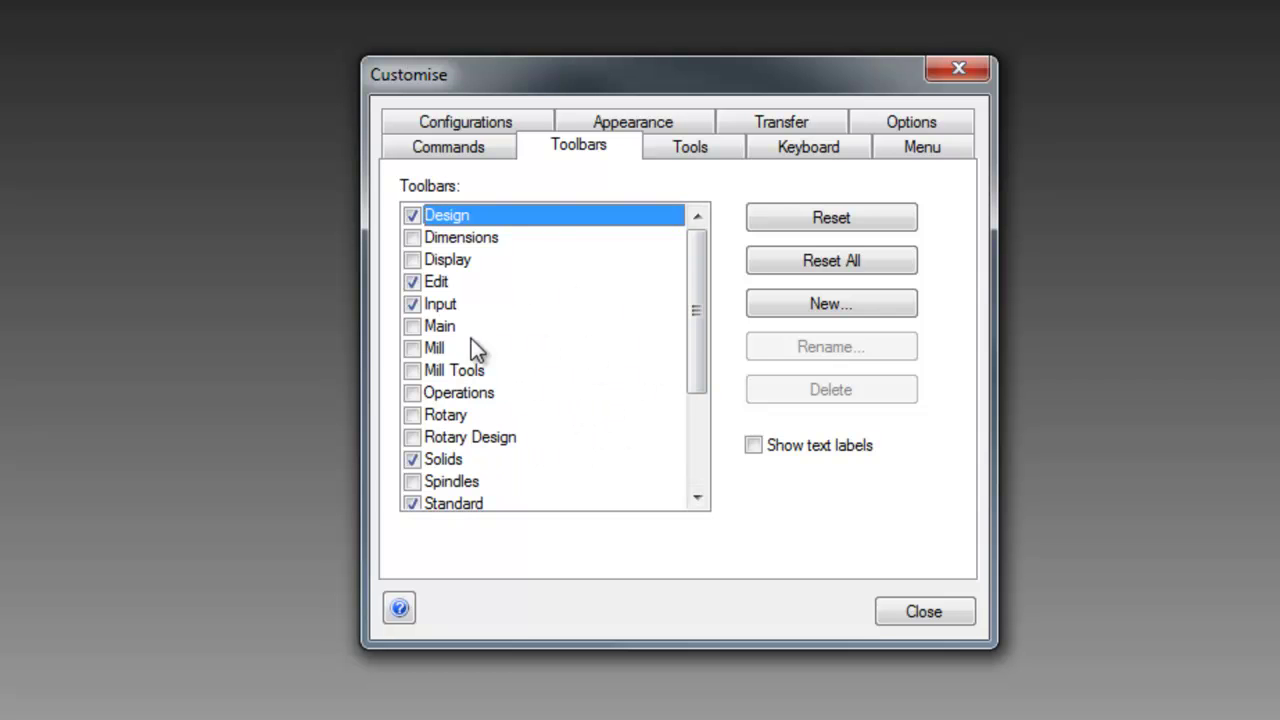
{"action": "left_click", "coordinate": [845, 312]}
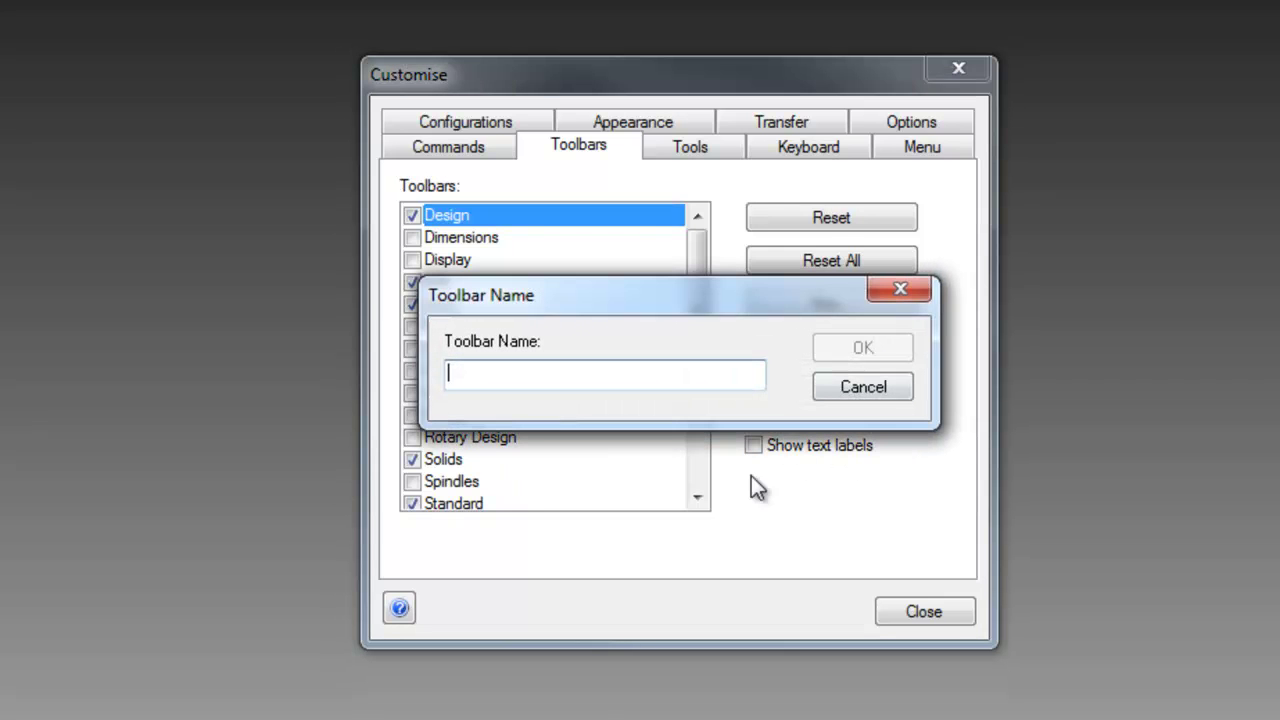
{"action": "type", "text": "my_"}
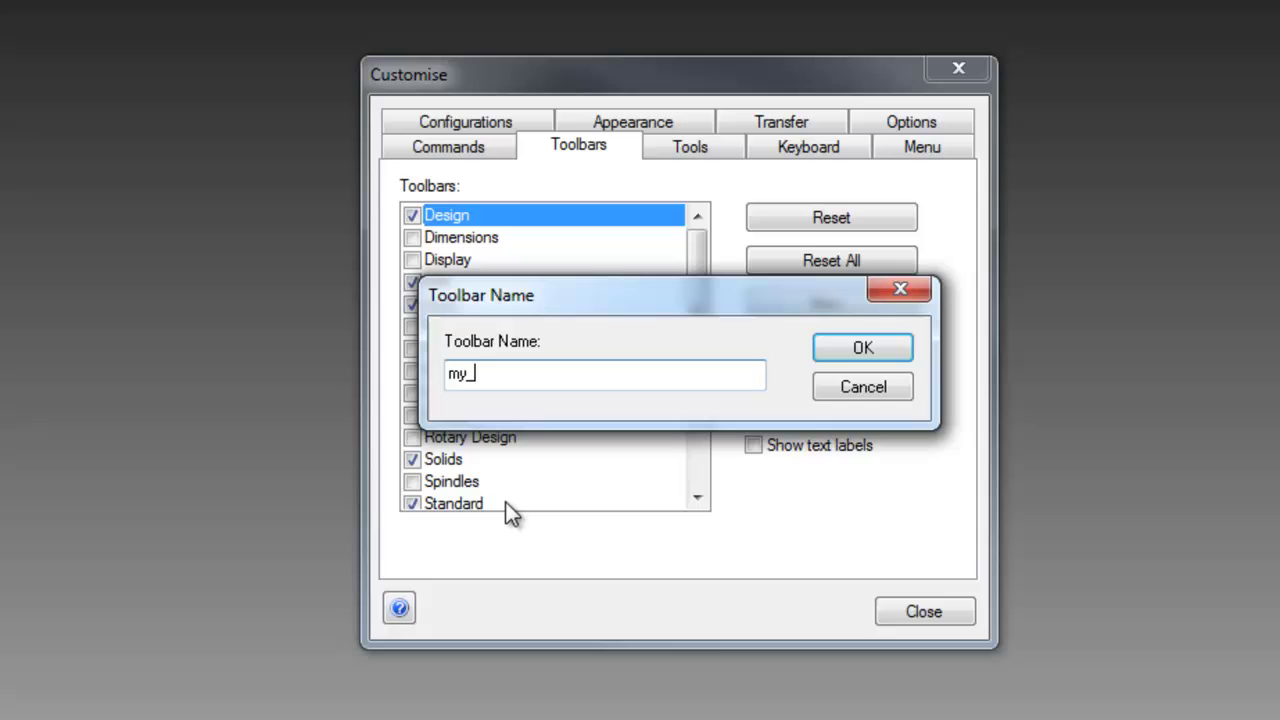
{"action": "type", "text": "workflow"}
{"action": "key", "text": "Return"}
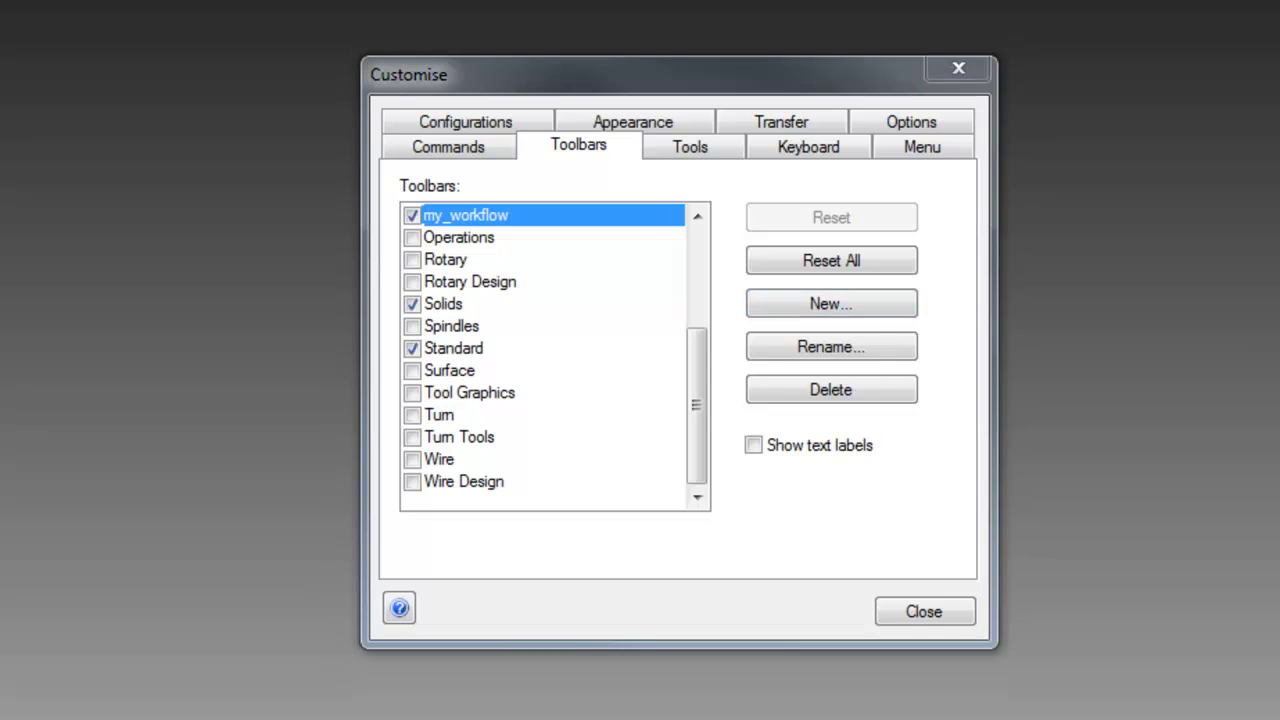
Put the New and Open commands on the my_workflow toolbar.
{"action": "left_click_drag", "start_coordinate": [15, 300], "coordinate": [1154, 334]}
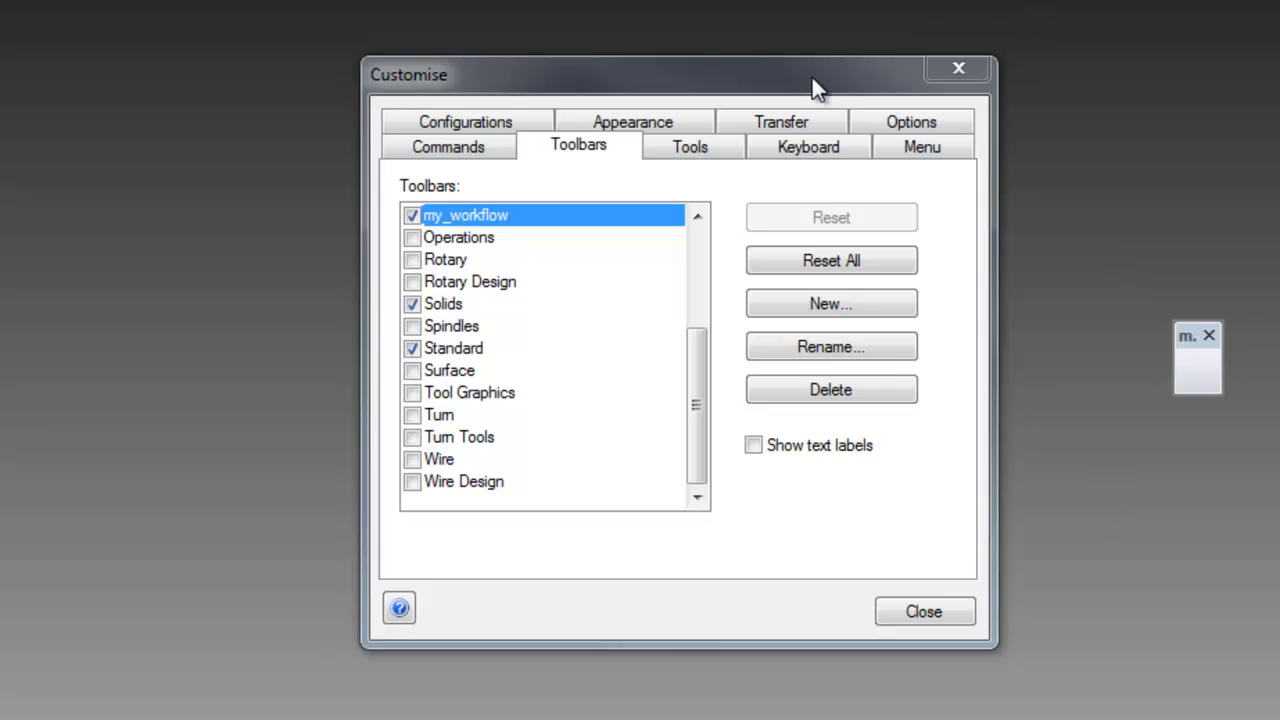
{"action": "left_click_drag", "start_coordinate": [812, 80], "coordinate": [562, 61]}
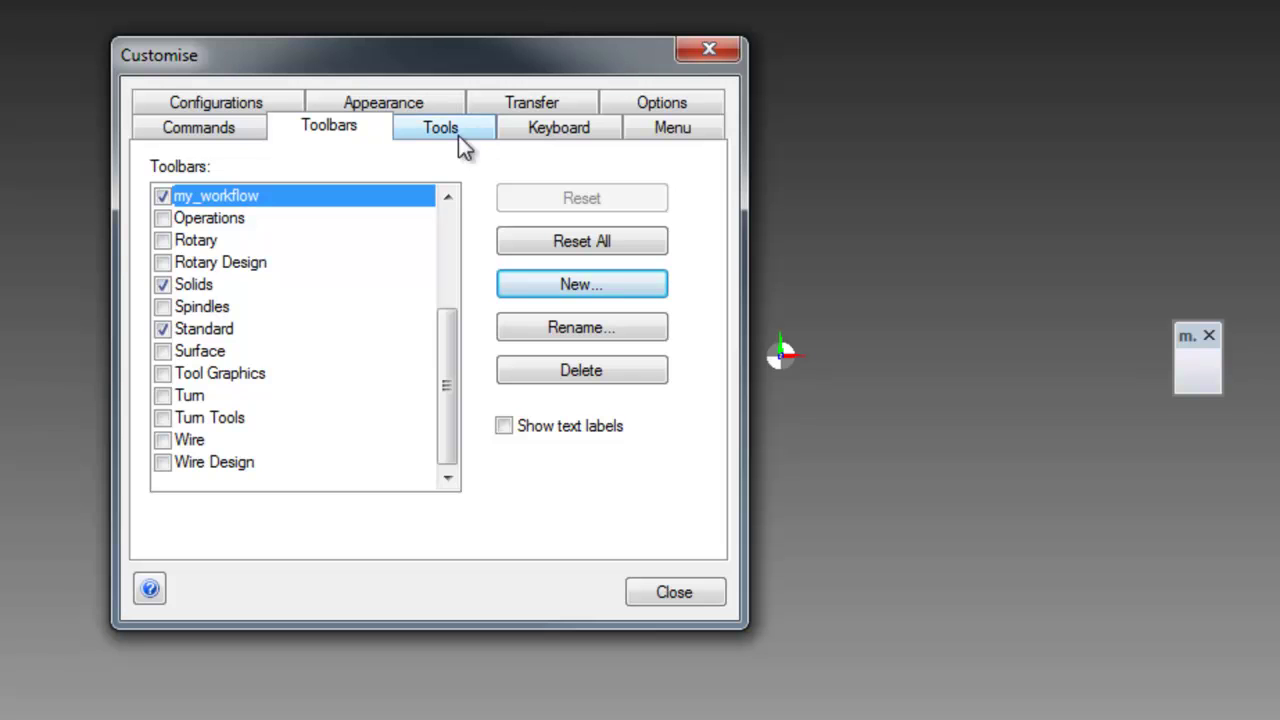
{"action": "left_click", "coordinate": [214, 130]}
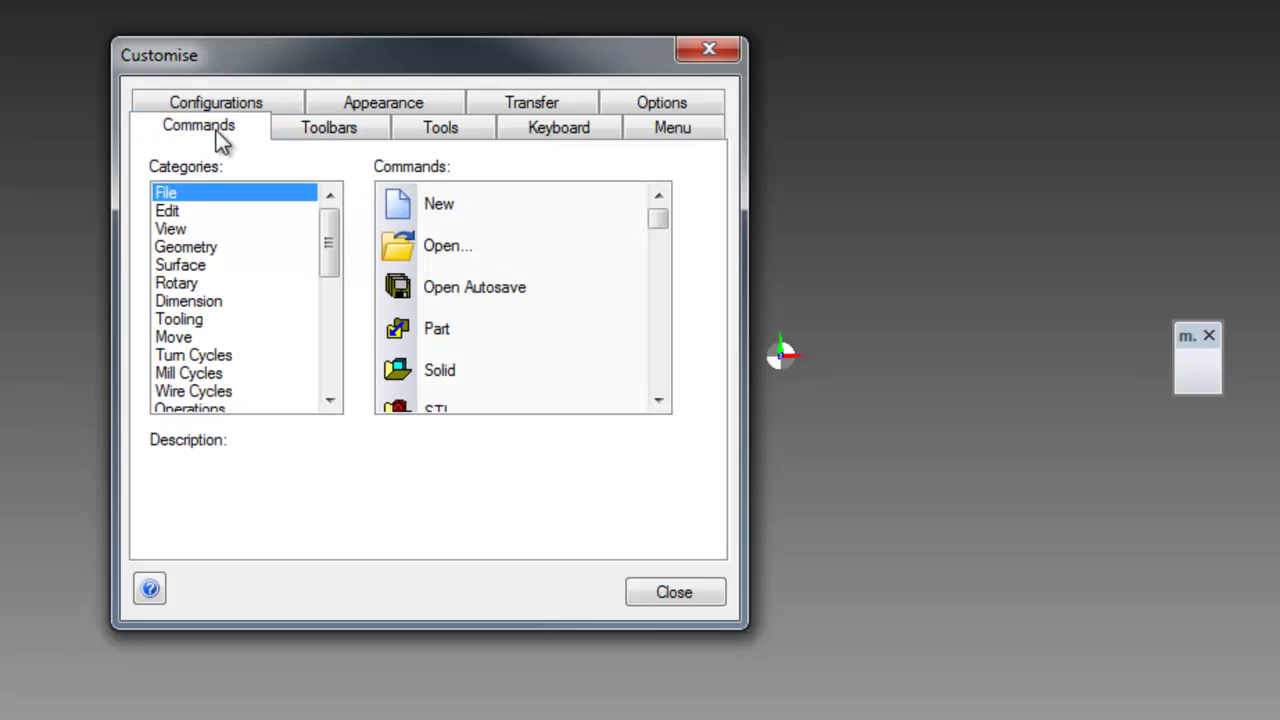
{"action": "mouse_move", "coordinate": [440, 205]}
{"action": "left_mouse_down"}
{"action": "mouse_move", "coordinate": [972, 415]}
{"action": "mouse_move", "coordinate": [1197, 378]}
{"action": "left_mouse_up"}
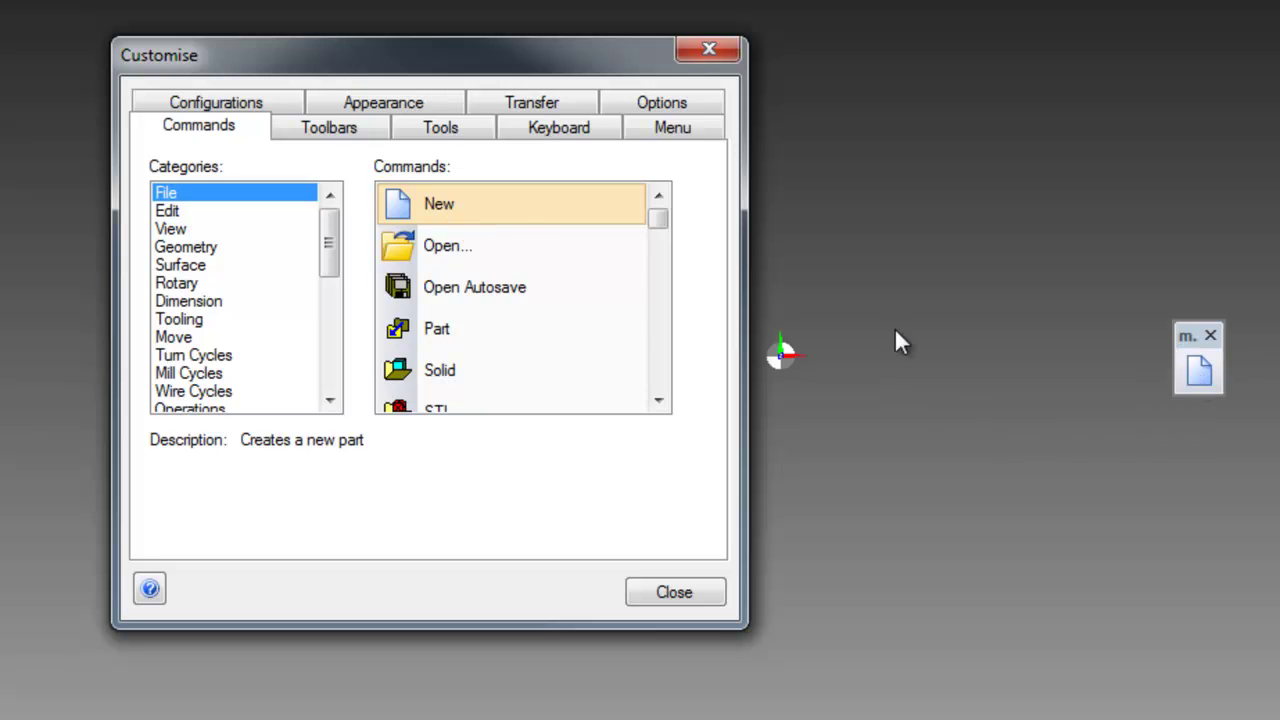
{"action": "left_click_drag", "start_coordinate": [543, 245], "coordinate": [1214, 378]}
Add Solids > Feature Finder to my_workflow and dock it among the top toolbars.
{"action": "left_click_drag", "start_coordinate": [335, 251], "coordinate": [336, 298]}
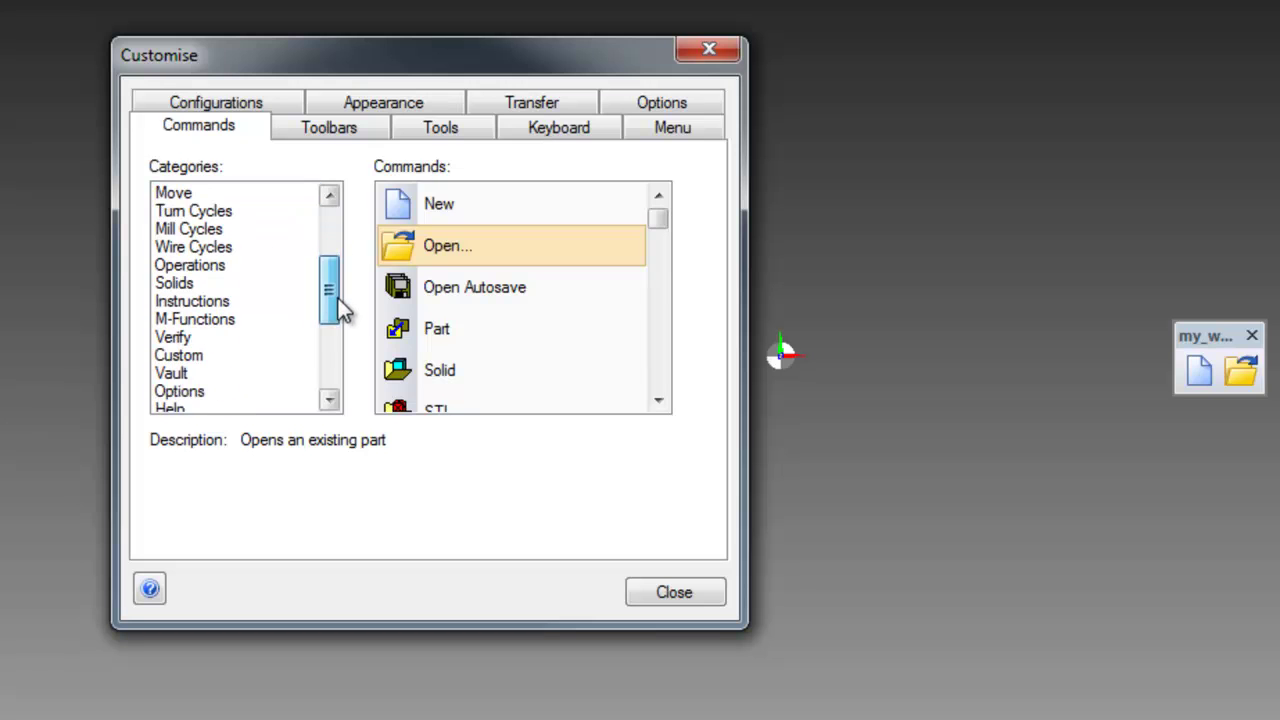
{"action": "left_click", "coordinate": [249, 283]}
{"action": "left_click_drag", "start_coordinate": [436, 205], "coordinate": [850, 0]}
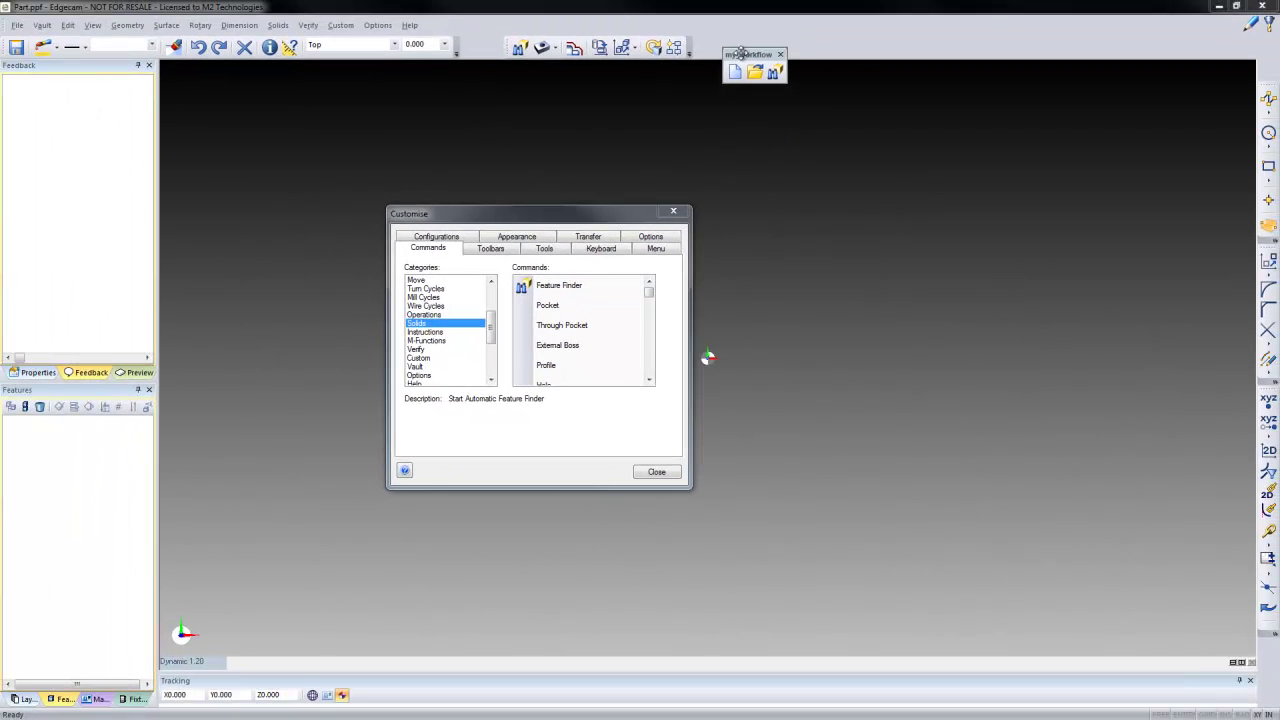
{"action": "left_click_drag", "start_coordinate": [740, 53], "coordinate": [740, 47]}
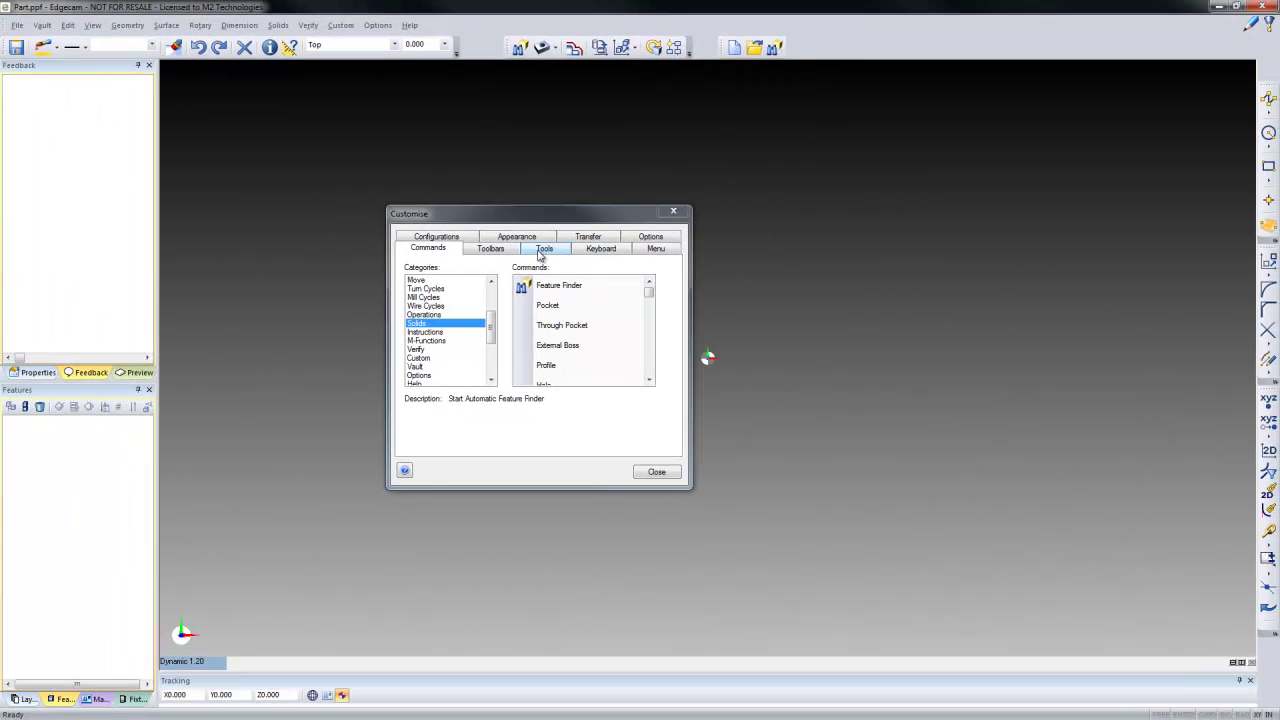
{"action": "left_click", "coordinate": [460, 238]}
{"action": "left_click_drag", "start_coordinate": [522, 348], "coordinate": [522, 320]}
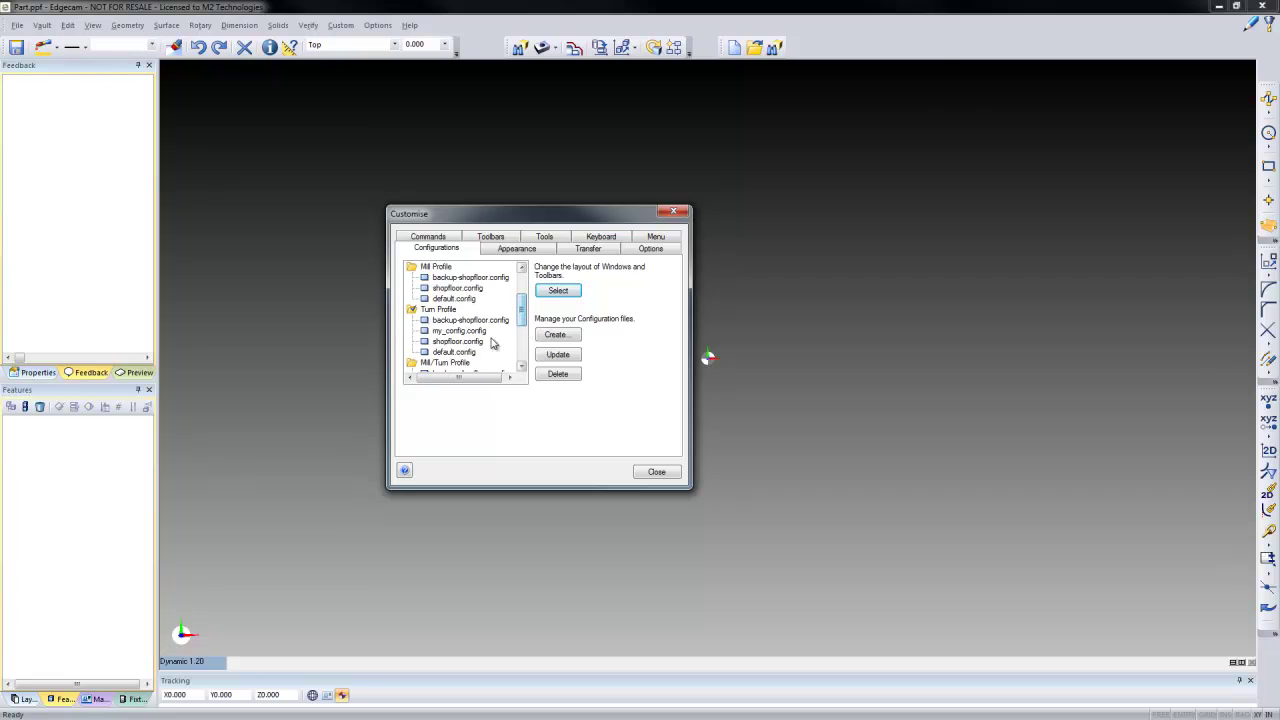
Update my_config.config with the layout containing the docked my_workflow toolbar.
{"action": "left_click", "coordinate": [480, 331]}
{"action": "left_click", "coordinate": [568, 357]}
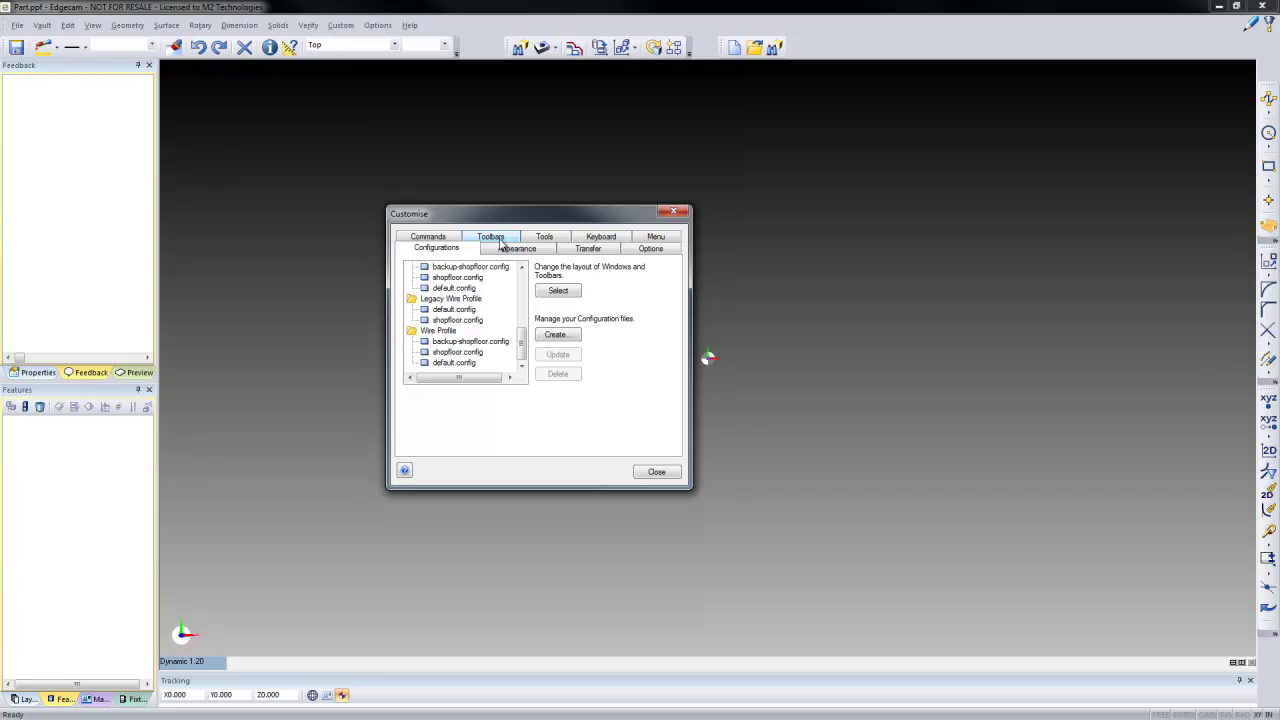
On the Customise dialog's Transfer page, select my_workflow as the toolbar to transfer.
{"action": "left_click", "coordinate": [500, 240]}
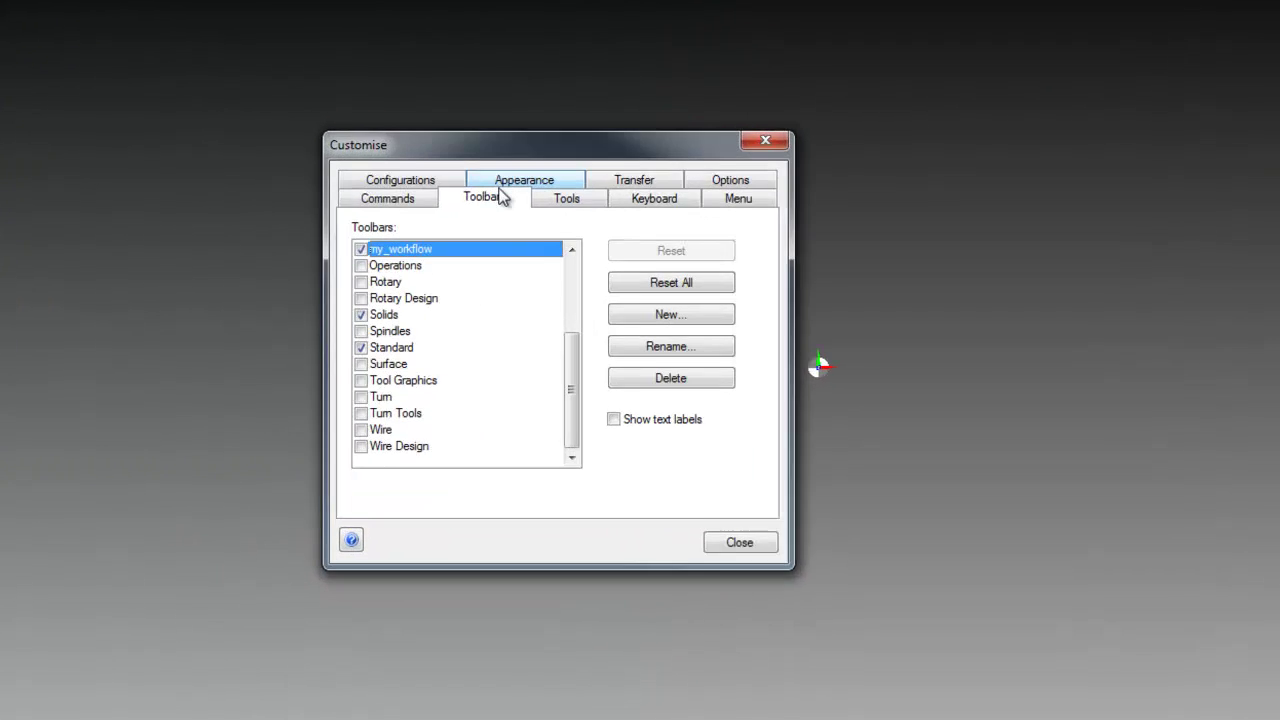
{"action": "left_click", "coordinate": [583, 247]}
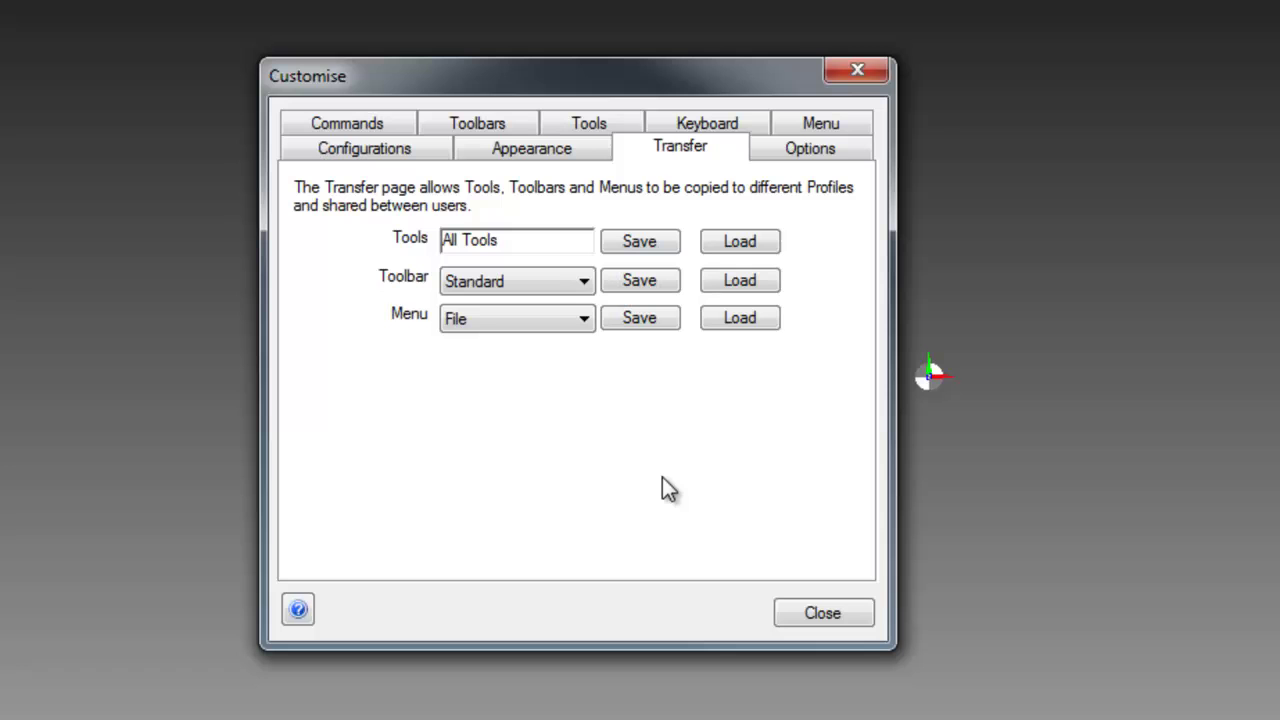
{"action": "left_click", "coordinate": [550, 286]}
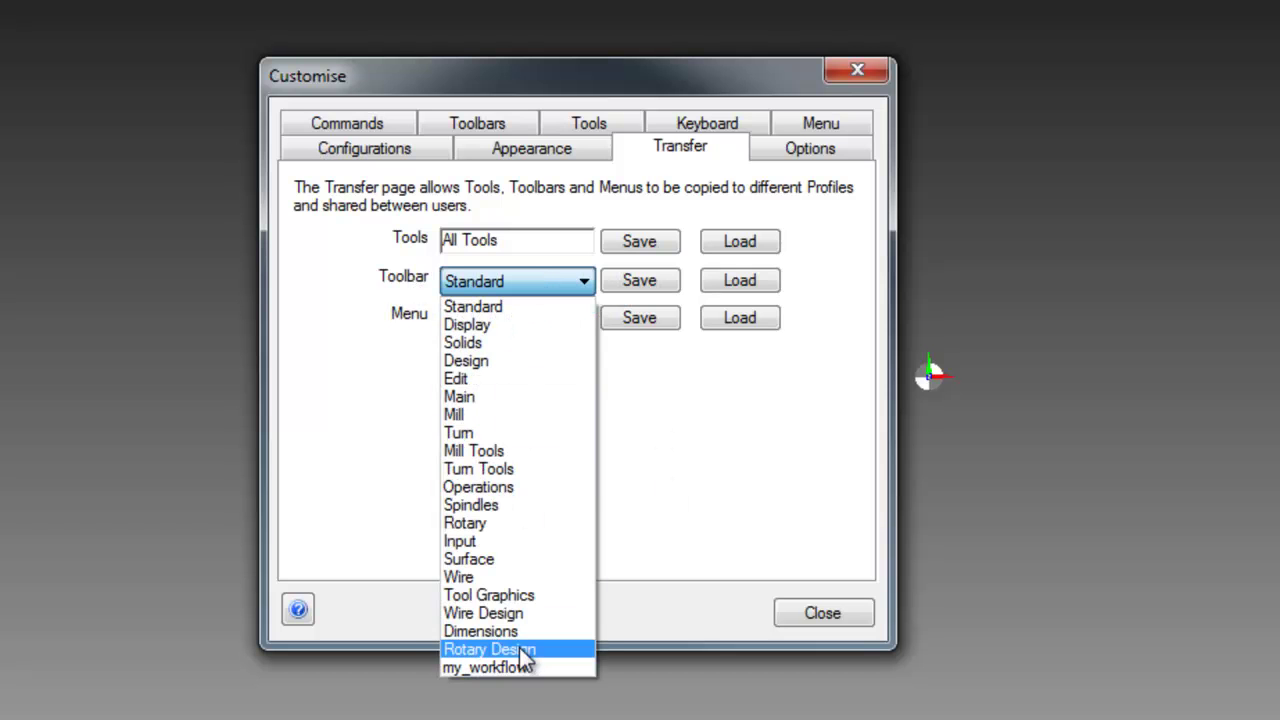
{"action": "left_click", "coordinate": [515, 668]}
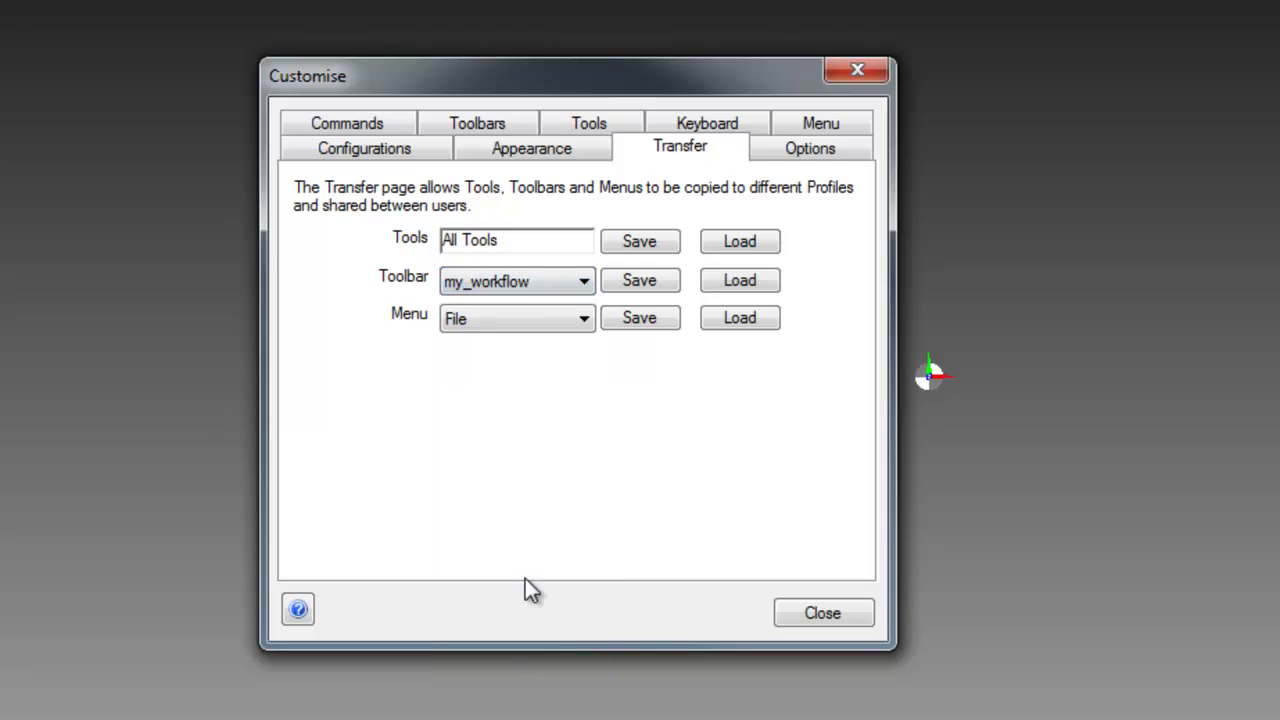
Check the Save and Load file dialogs for the my_workflow toolbar, cancelling both.
{"action": "left_click", "coordinate": [640, 281]}
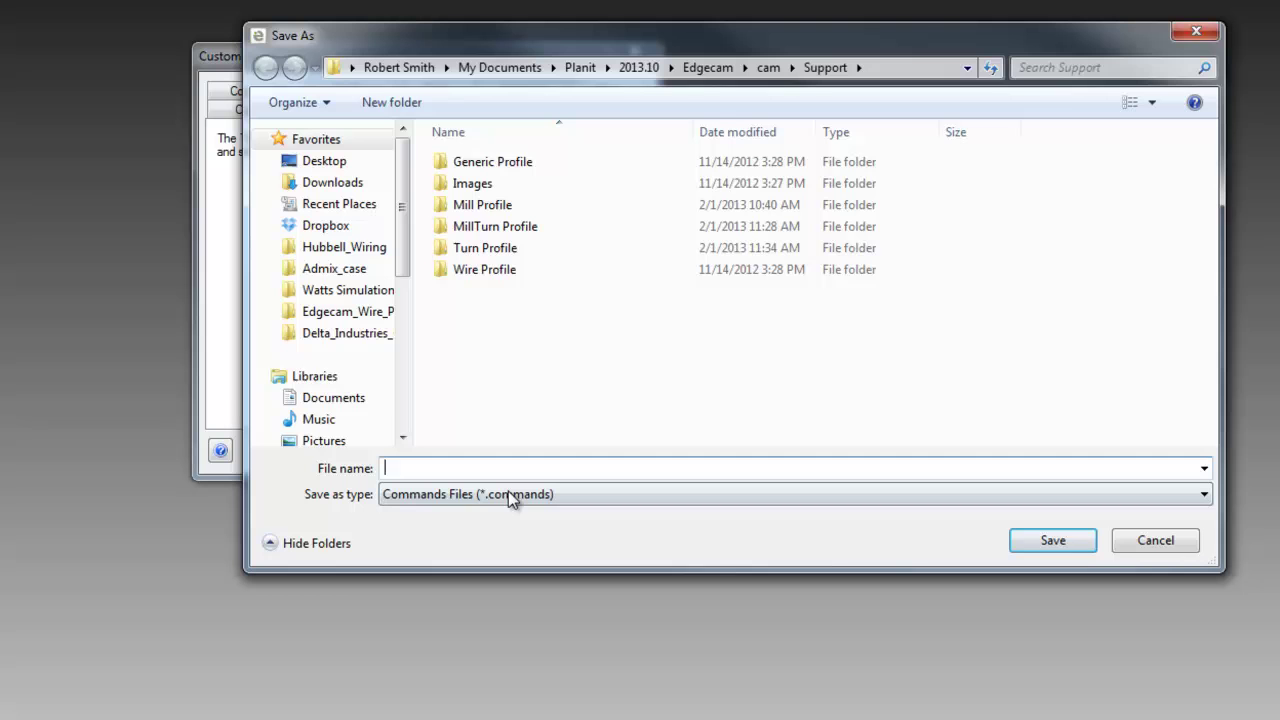
{"action": "left_click", "coordinate": [1148, 542]}
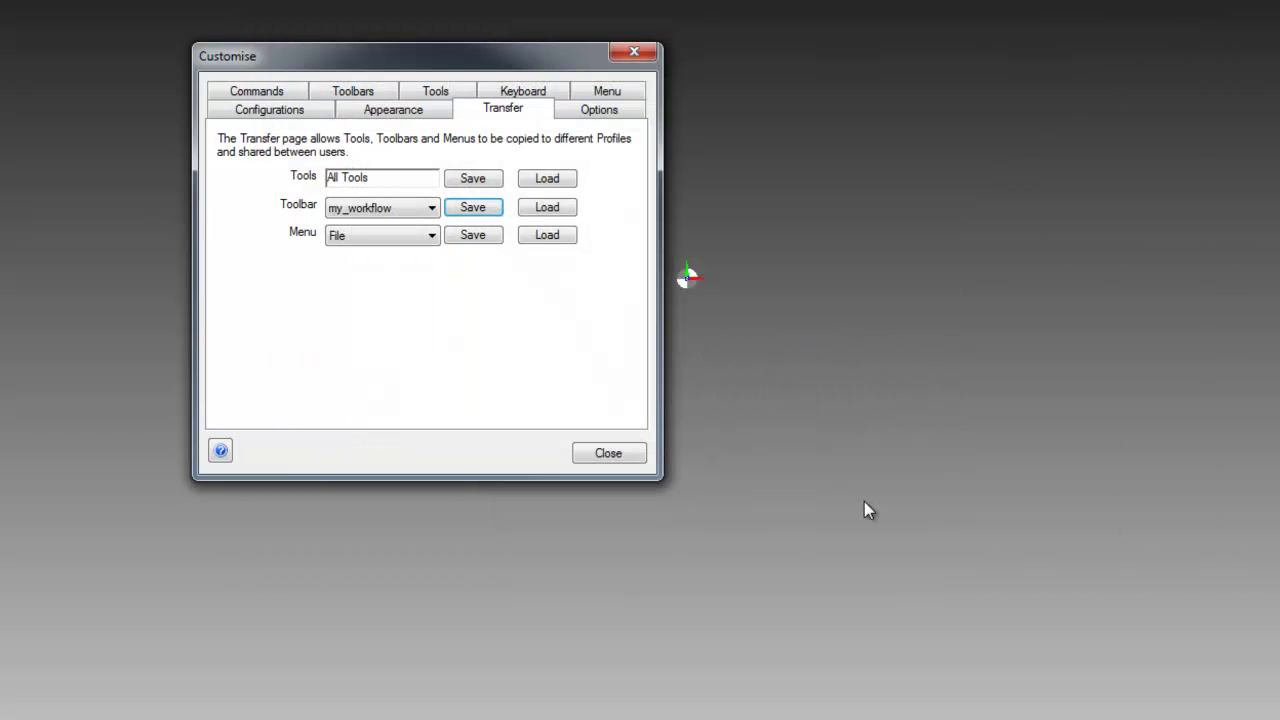
{"action": "left_click", "coordinate": [547, 210]}
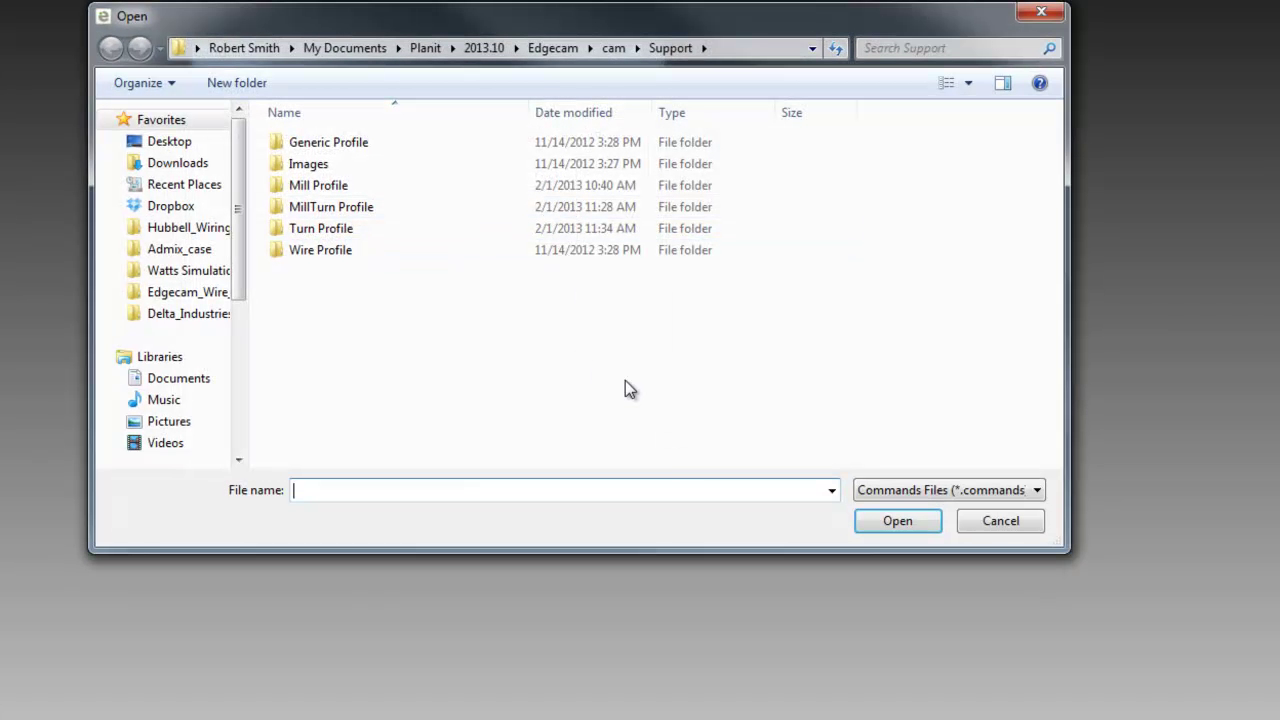
{"action": "left_click", "coordinate": [999, 521]}
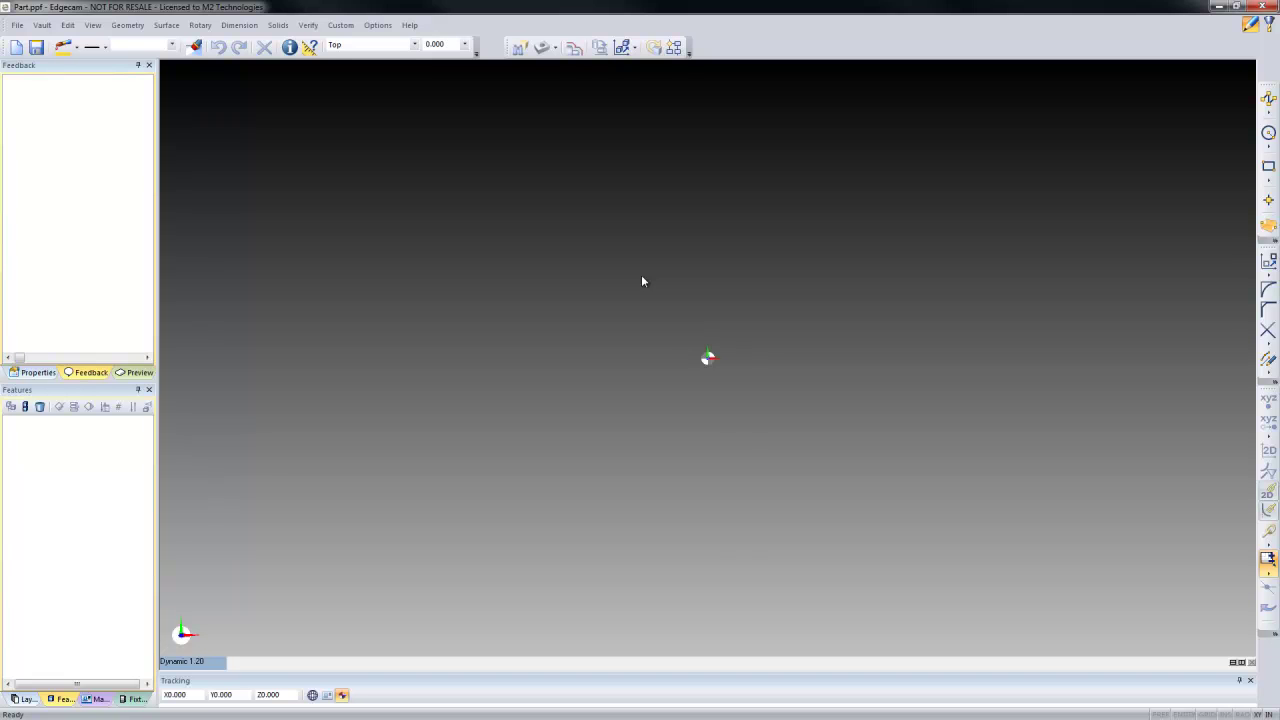
From the toolbar area's menu, show Profiles and browse the Generic, Legacy Wire and Mill Profile configurations.
{"action": "right_click", "coordinate": [790, 49]}
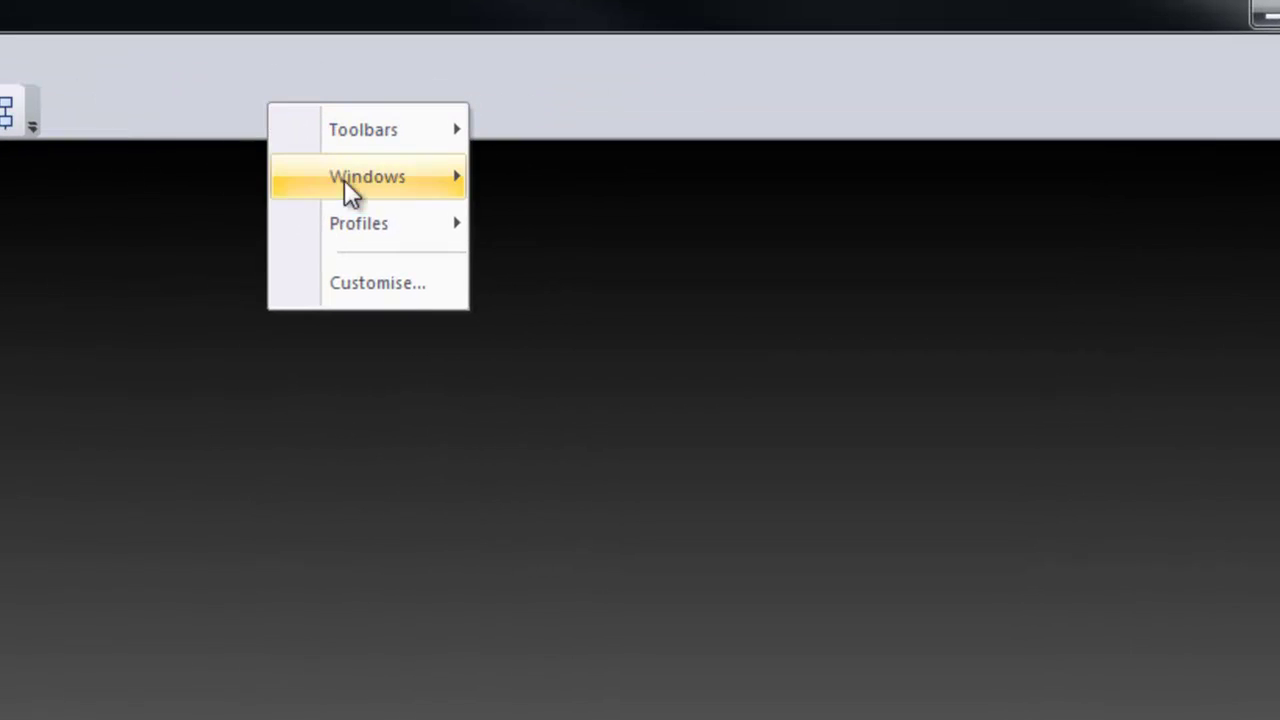
{"action": "mouse_move", "coordinate": [347, 215]}
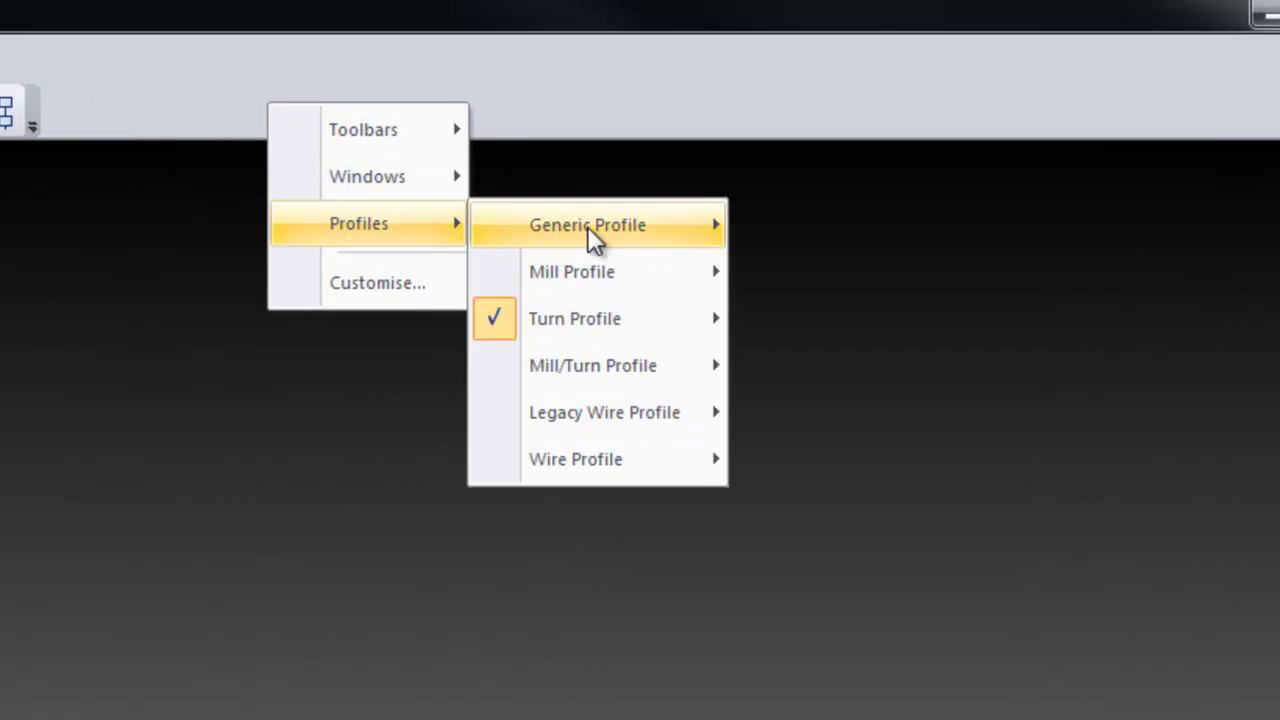
{"action": "mouse_move", "coordinate": [587, 226]}
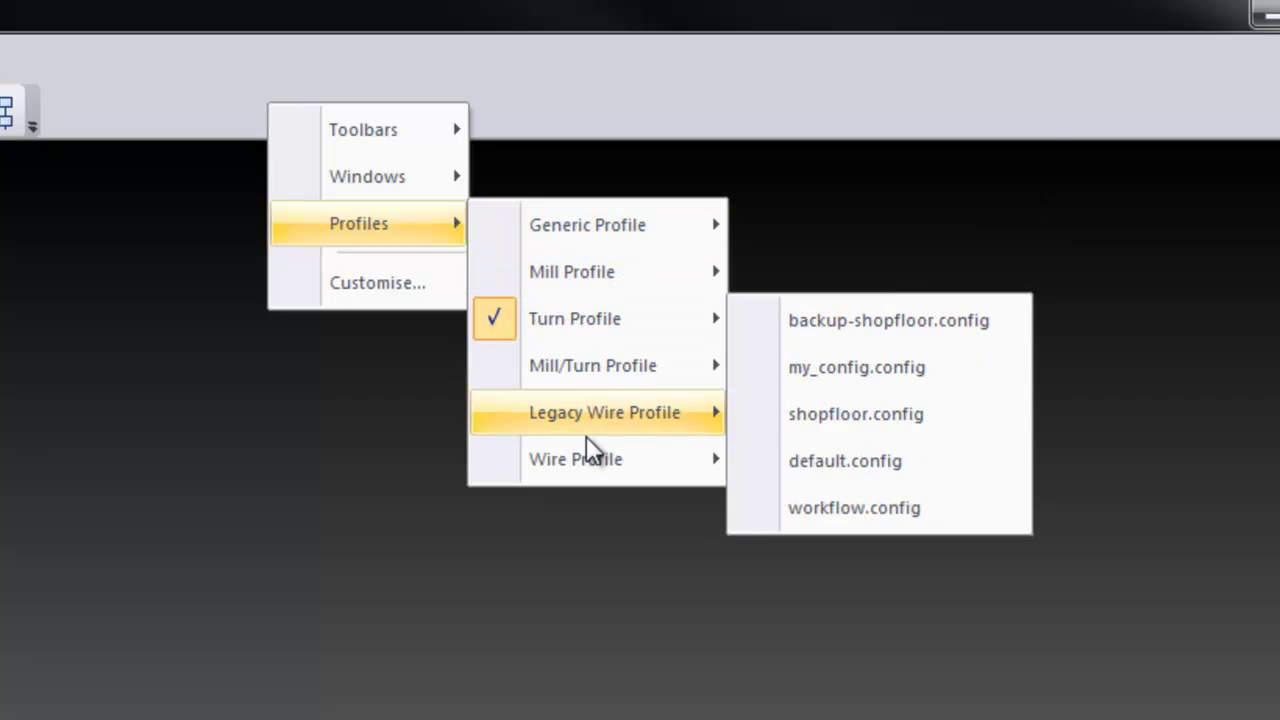
{"action": "mouse_move", "coordinate": [590, 290]}
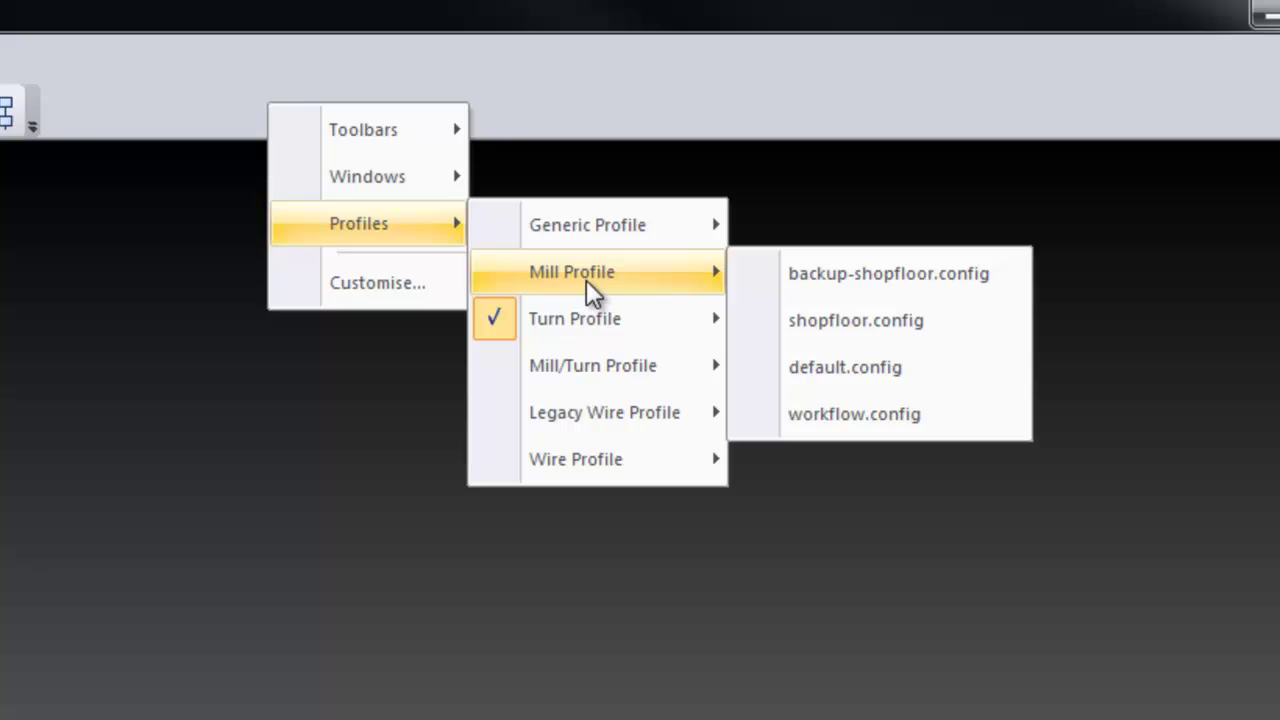